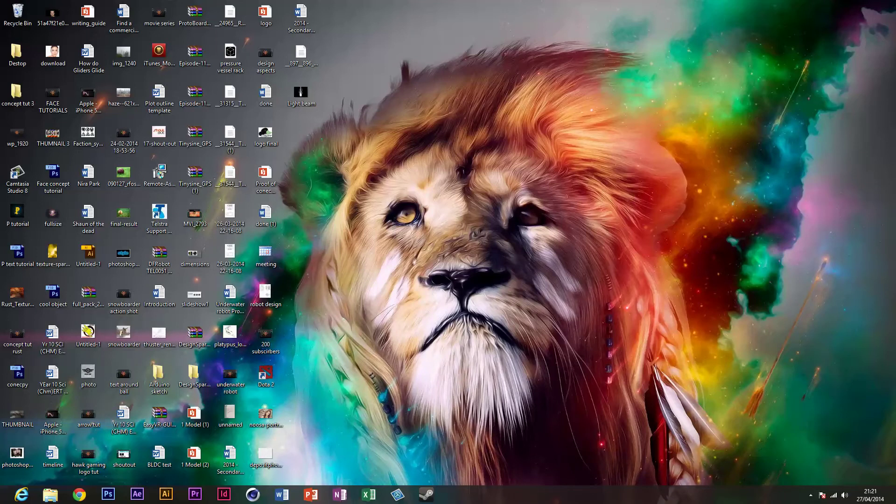
# Show the Windows Start screen with its app tiles
pyautogui.press('super')
# Launch Chrome, look through the Photoshop Lady light beam tutorial, then switch to the YouTube tab
pyautogui.click(536, 161)
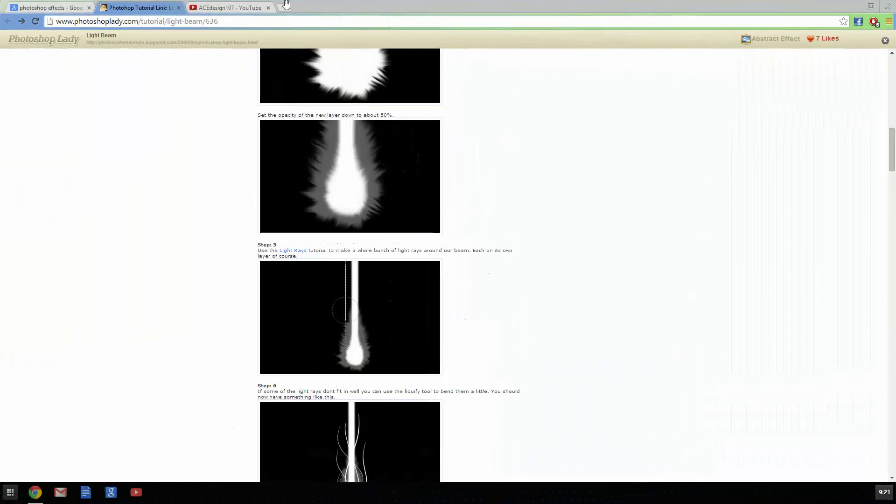
pyautogui.scroll(-5, 676, 282)
pyautogui.moveTo(892, 154); pyautogui.dragTo(893, 234)
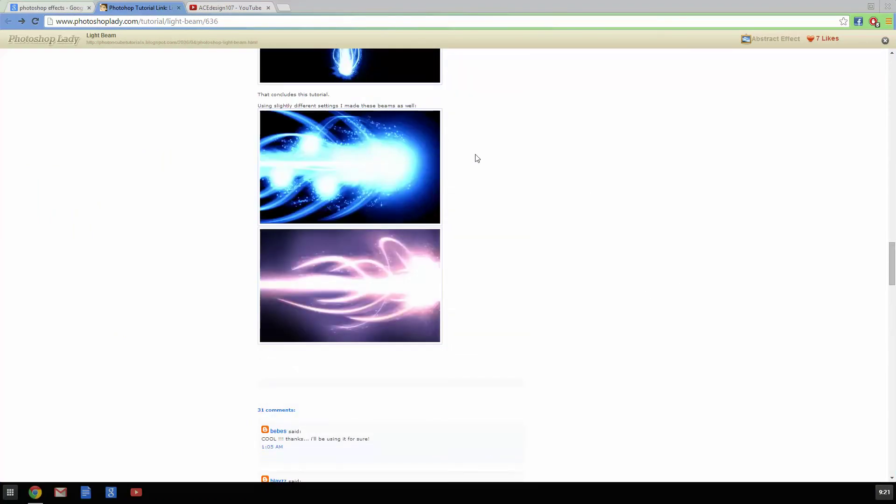
pyautogui.scroll(6, 482, 178)
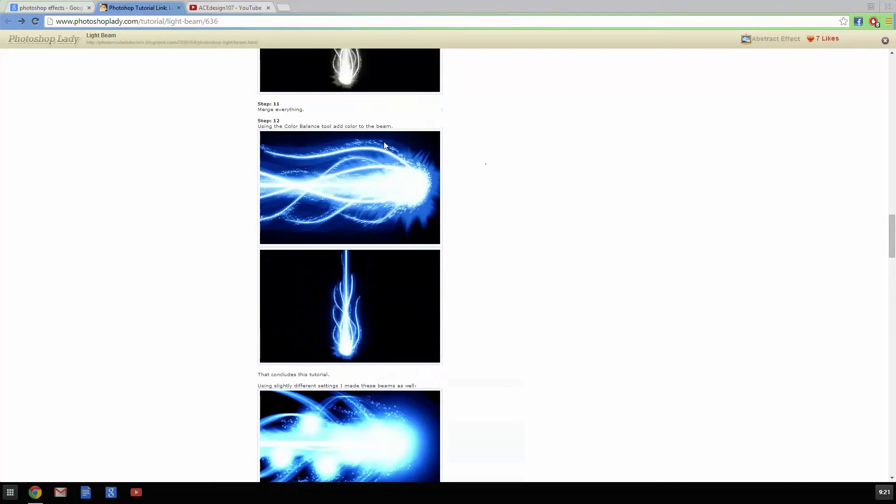
pyautogui.click(217, 7)
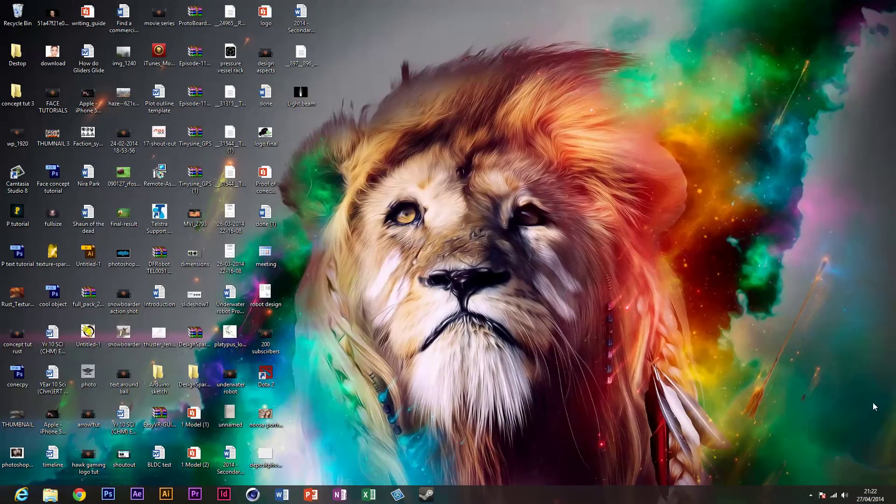
# Toggle the hidden tray icons, then launch Photoshop CS6 from the taskbar
pyautogui.click(811, 495)
pyautogui.click(628, 449)
pyautogui.click(811, 495)
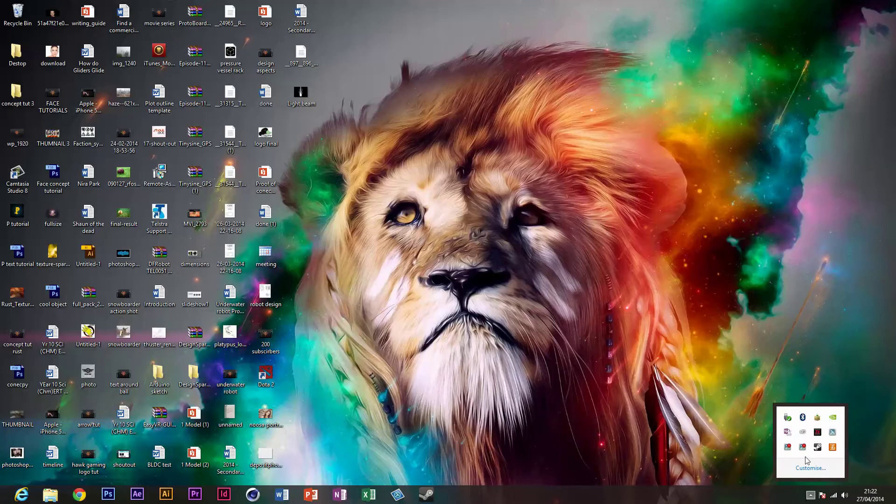
pyautogui.click(521, 404)
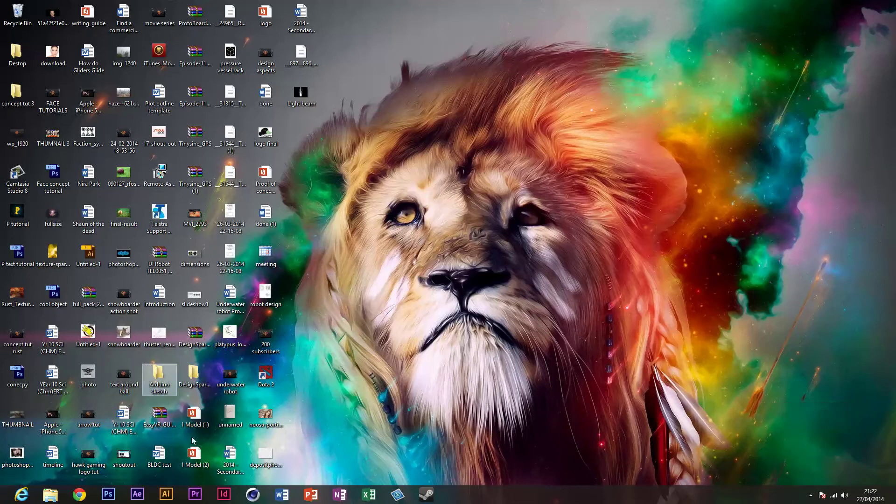
pyautogui.click(109, 495)
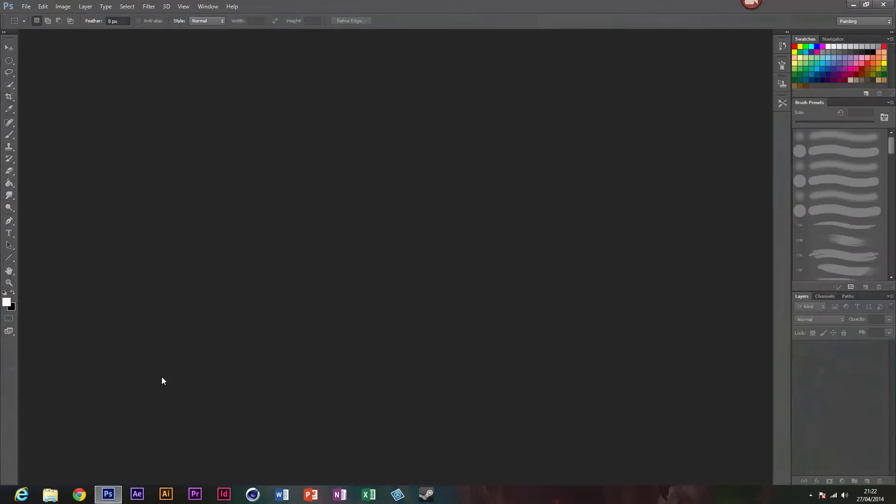
# Make a new 2000 × 1500 px RGB Color document with Background Color (black) contents
pyautogui.hotkey('ctrl', 'n')
pyautogui.press('Tab')
pyautogui.press('Tab')
pyautogui.write('2000')
pyautogui.press('Tab')
pyautogui.press('Tab')
pyautogui.write('1500')
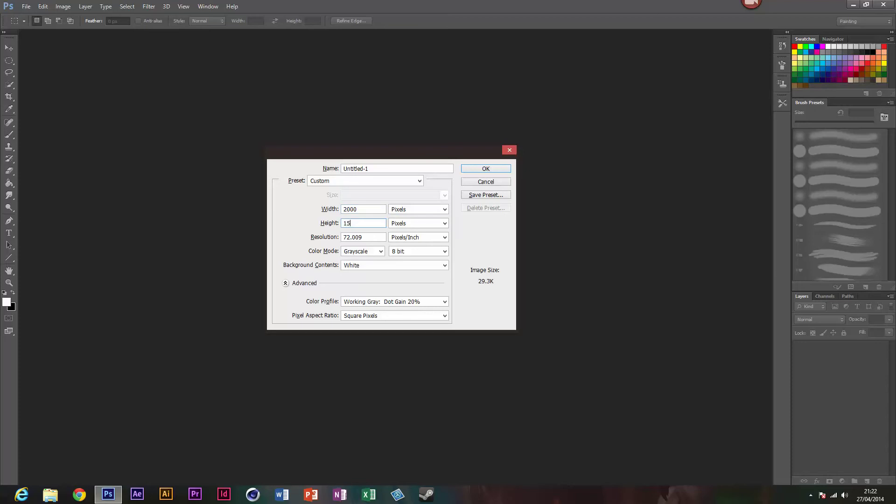
pyautogui.press('Tab')
pyautogui.press('Tab')
pyautogui.press('Tab')
pyautogui.press('Tab')
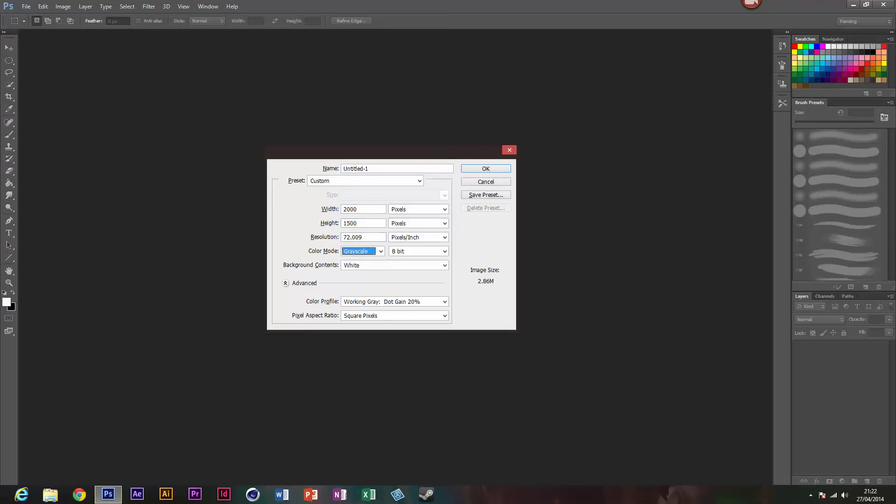
pyautogui.click(365, 251)
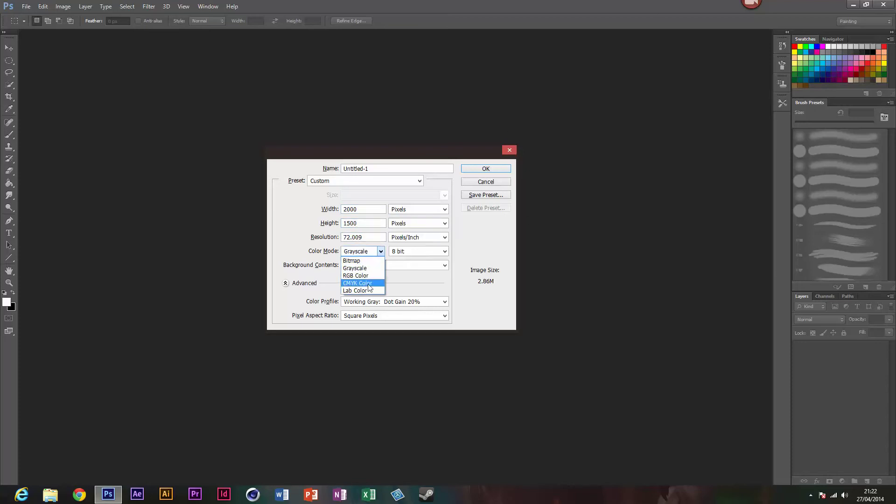
pyautogui.click(363, 272)
pyautogui.click(369, 266)
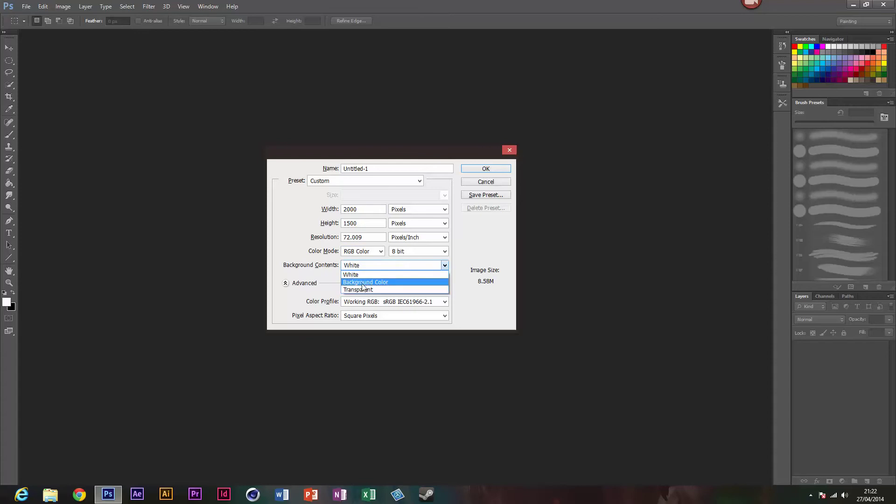
pyautogui.click(360, 280)
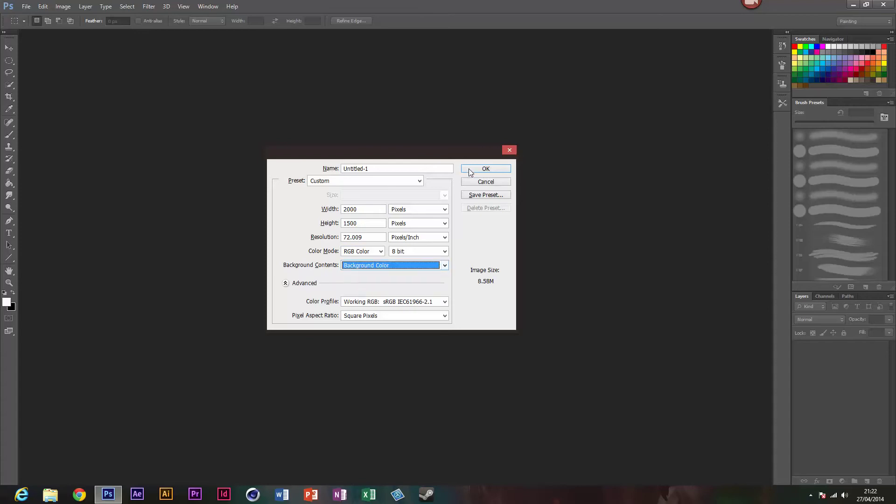
pyautogui.click(486, 169)
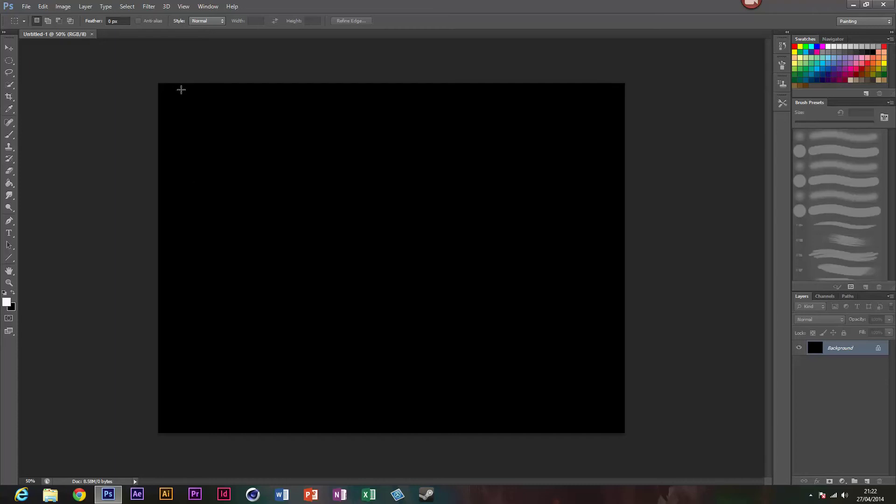
# Fit the canvas on screen, add an empty Layer 1, and set the Rectangular Marquee to Fixed Ratio
pyautogui.hotkey('ctrl', '0')
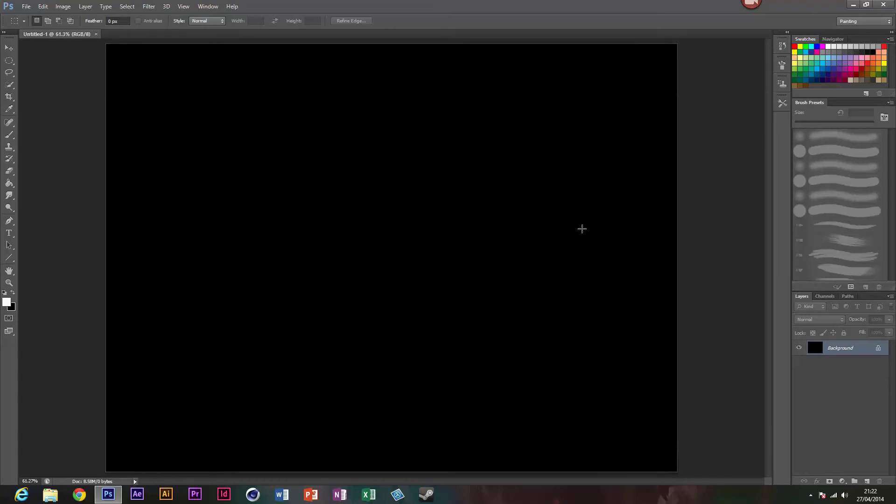
pyautogui.click(867, 481)
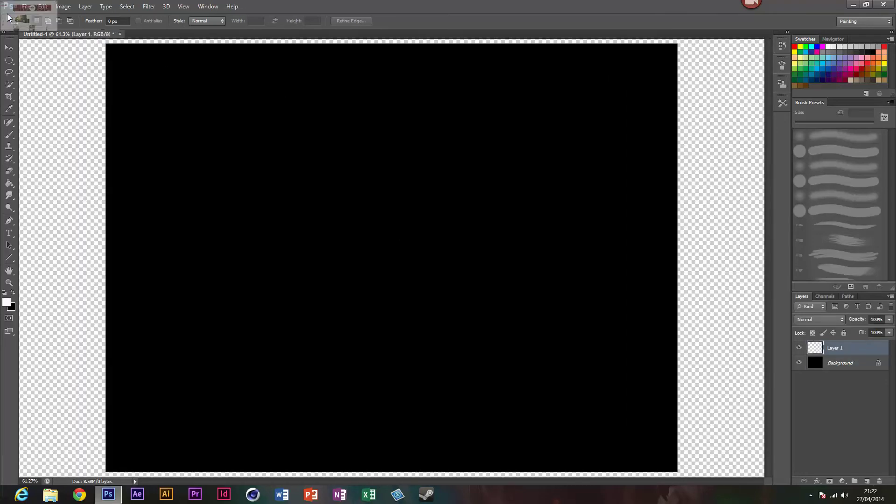
pyautogui.click(13, 63)
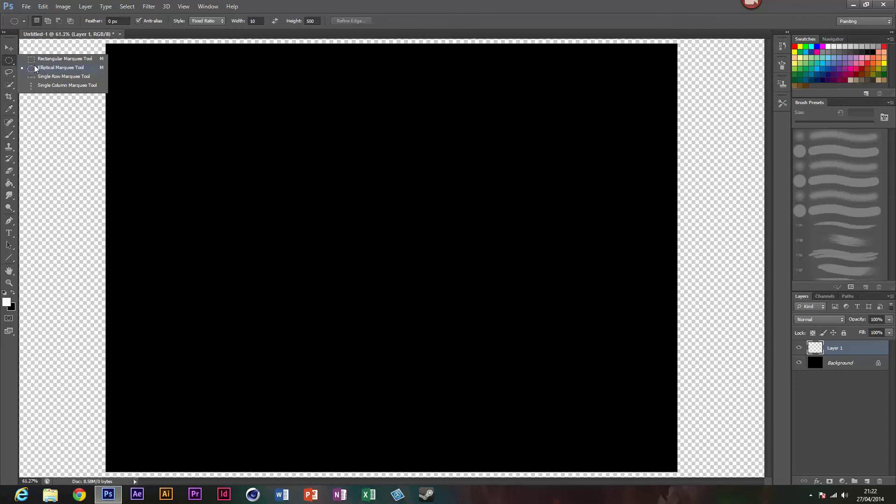
pyautogui.click(39, 59)
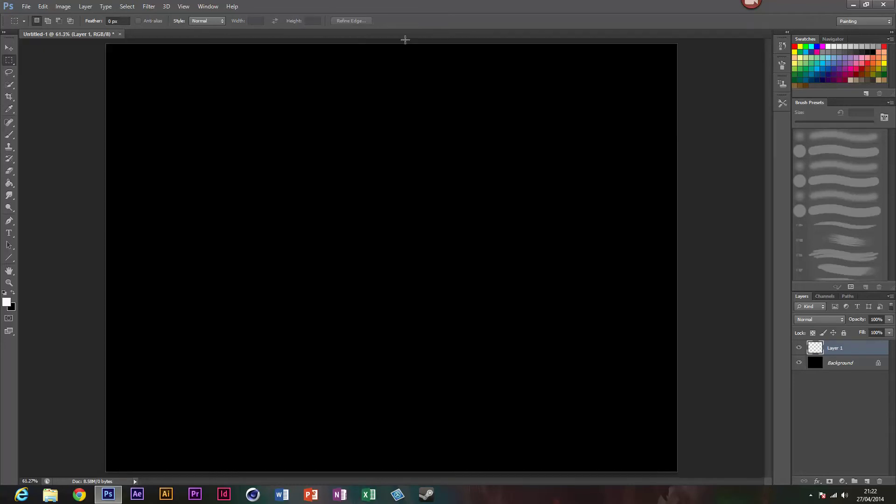
pyautogui.click(209, 20)
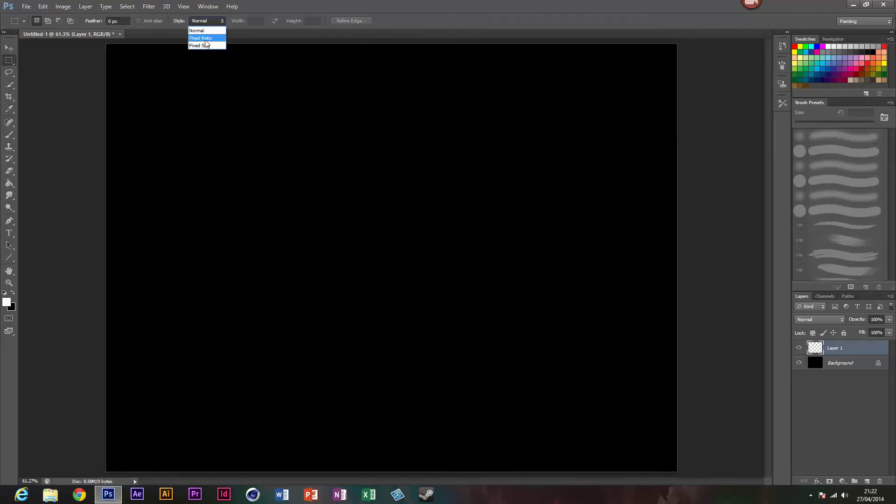
pyautogui.click(206, 40)
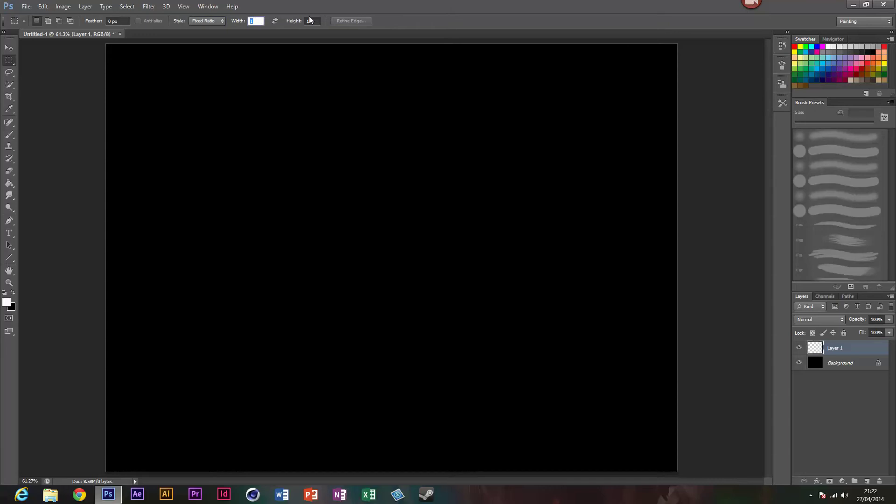
pyautogui.press('Tab')
# Return the marquee to Normal style and select a tall narrow column near the canvas centre
pyautogui.moveTo(325, 55); pyautogui.dragTo(388, 214)
pyautogui.click(376, 184)
pyautogui.click(204, 22)
pyautogui.click(207, 29)
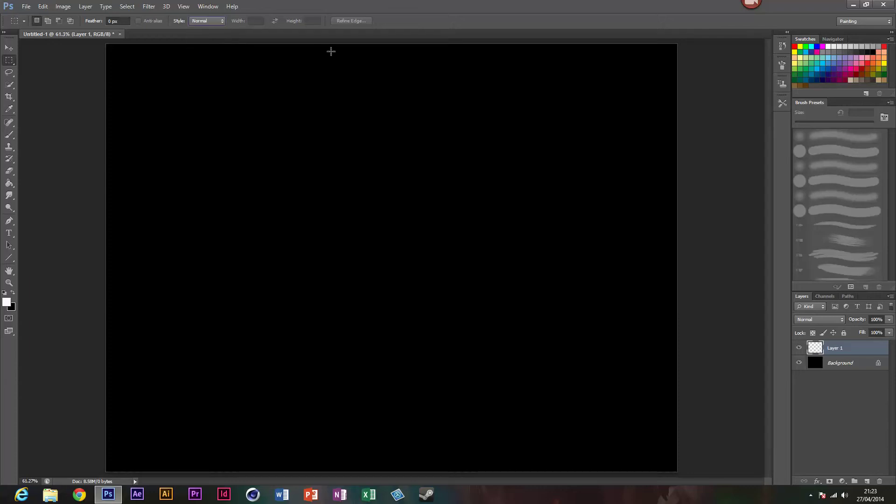
pyautogui.moveTo(348, 42); pyautogui.dragTo(367, 390)
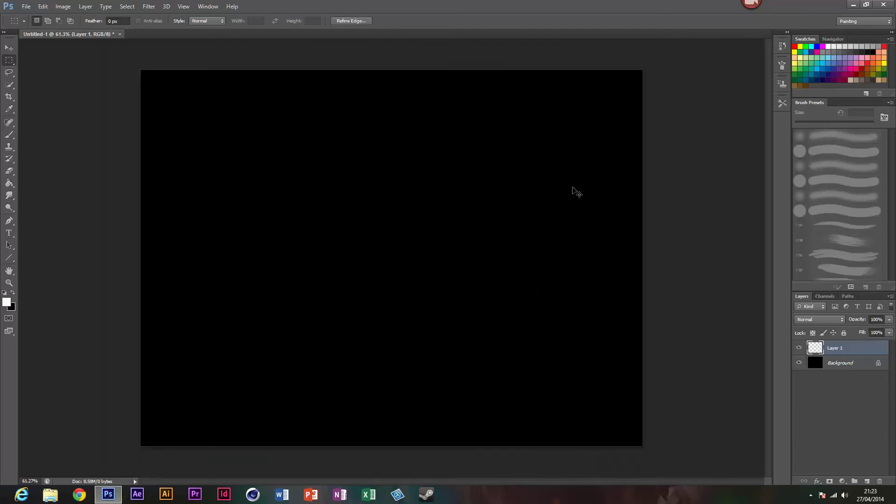
pyautogui.hotkey('ctrl', '-')
pyautogui.hotkey('ctrl', '-')
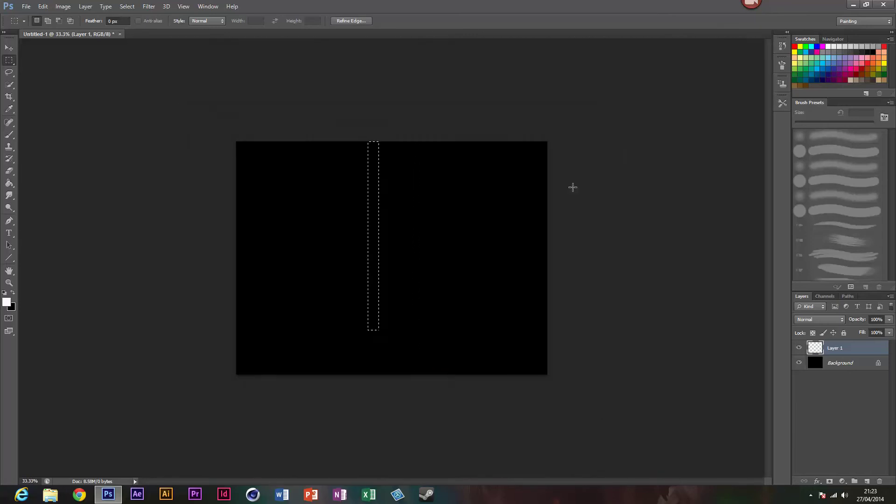
pyautogui.hotkey('ctrl', '+')
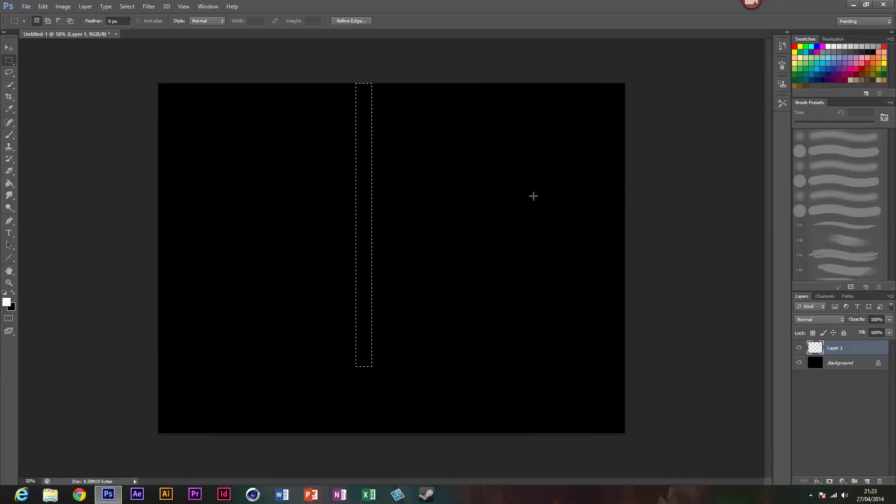
pyautogui.press('v')
pyautogui.moveTo(429, 236); pyautogui.dragTo(459, 233)
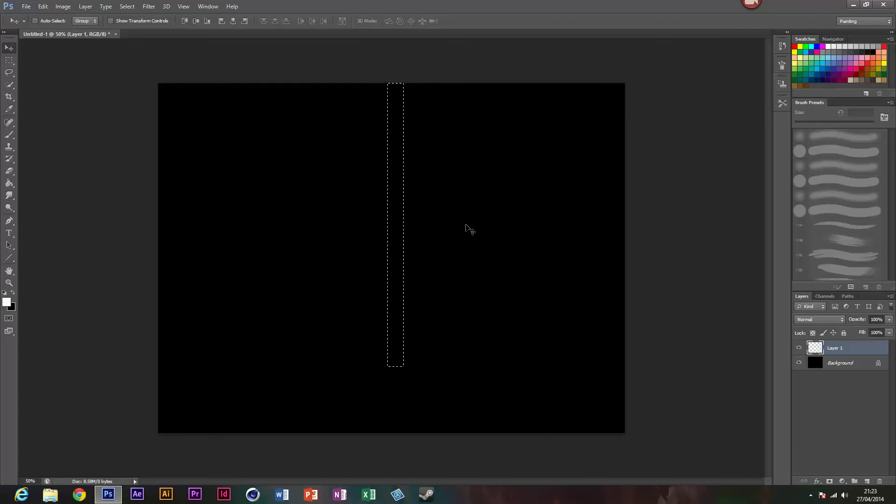
# Fill the column selection with white using the Paint Bucket, then duplicate the layer
pyautogui.click(9, 183)
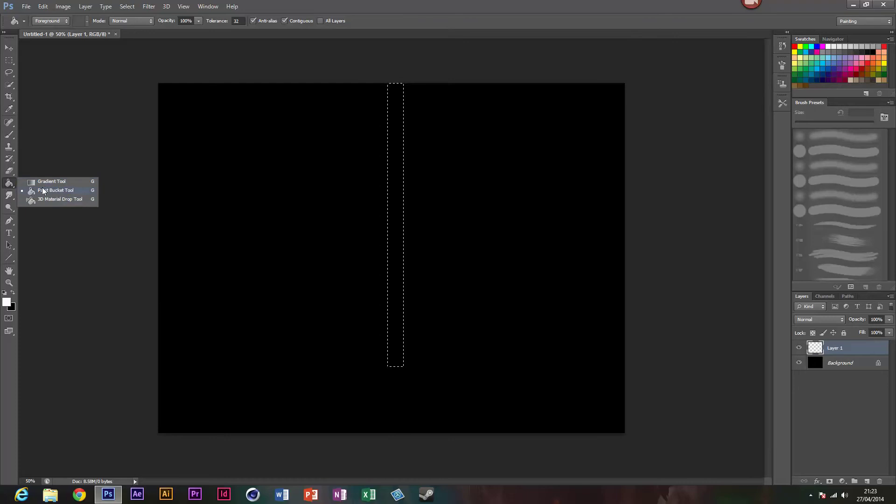
pyautogui.click(49, 189)
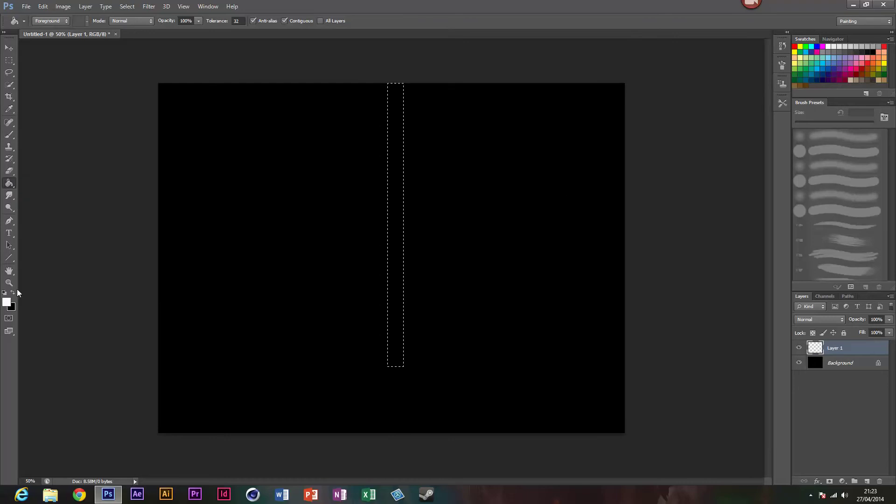
pyautogui.click(401, 220)
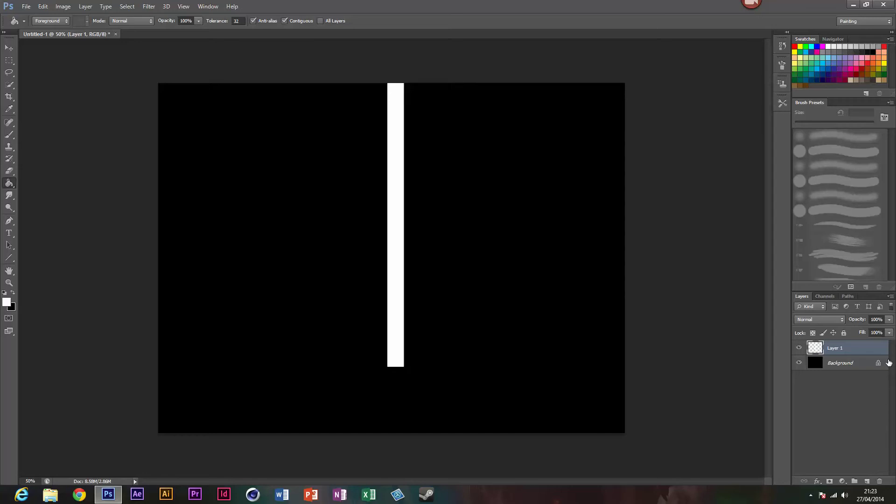
pyautogui.hotkey('ctrl', 'j')
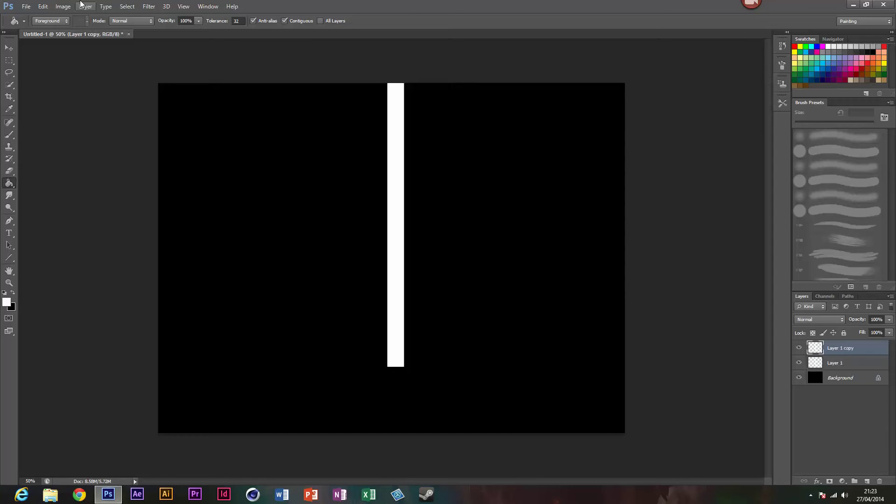
# Apply an 8.5 px Gaussian Blur to the copy, then delete Layer 1 copy
pyautogui.click(149, 7)
pyautogui.moveTo(177, 99)
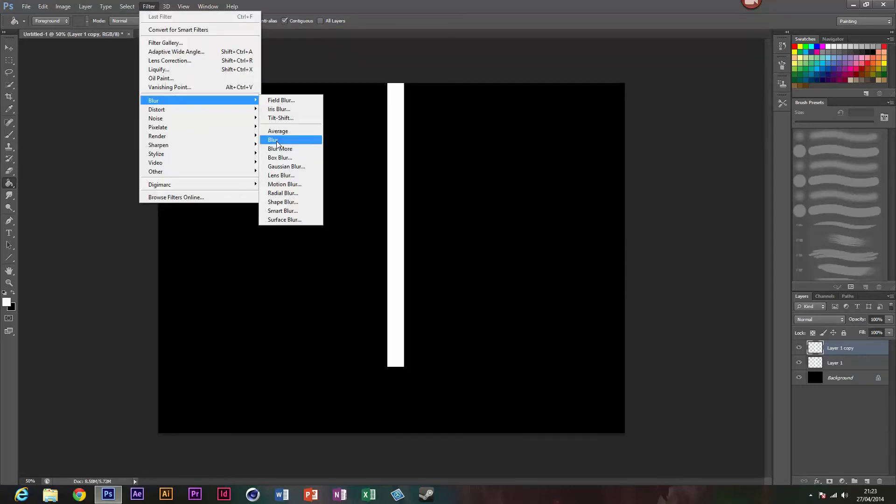
pyautogui.click(286, 166)
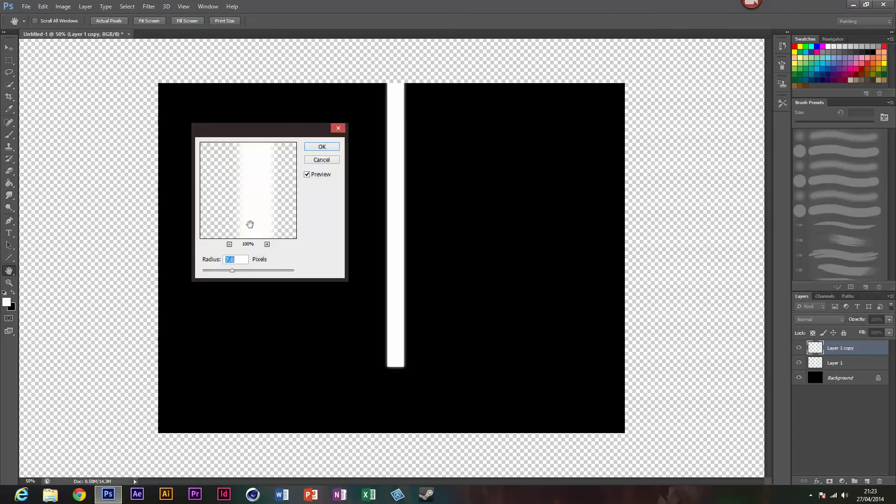
pyautogui.click(237, 261)
pyautogui.press('BackSpace')
pyautogui.press('BackSpace')
pyautogui.press('BackSpace')
pyautogui.write('8.5')
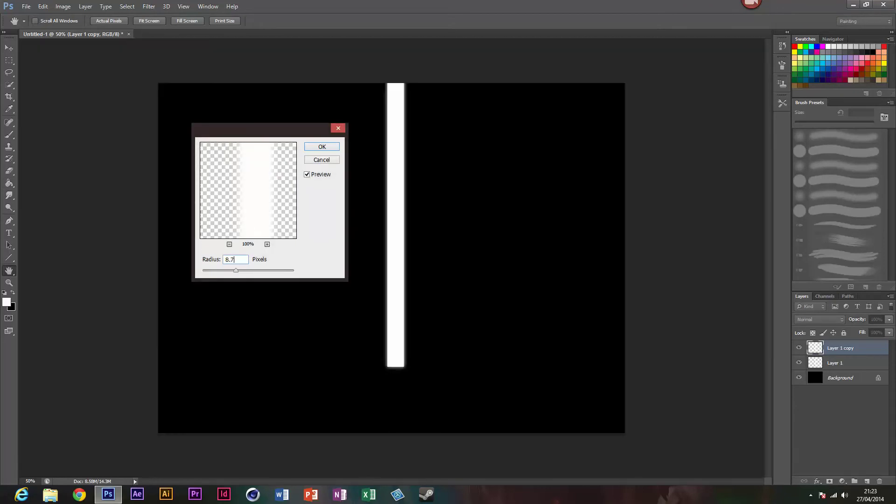
pyautogui.press('Return')
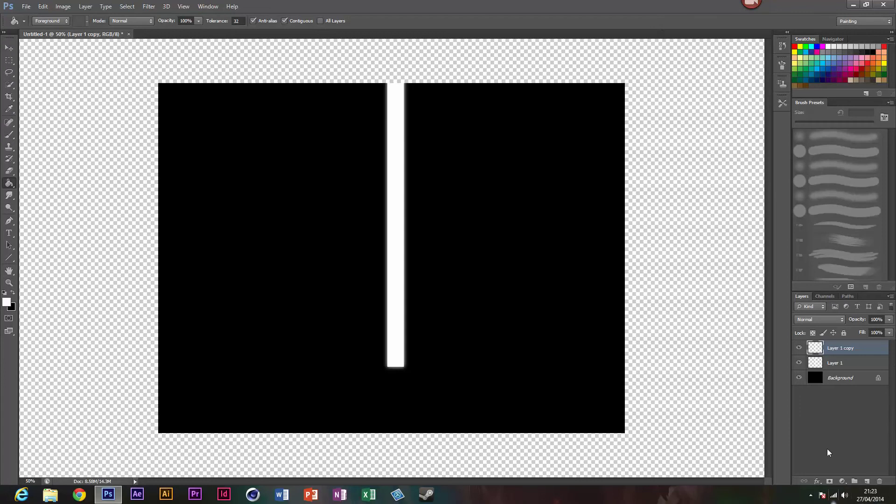
pyautogui.moveTo(851, 360); pyautogui.dragTo(858, 345)
pyautogui.press('Delete')
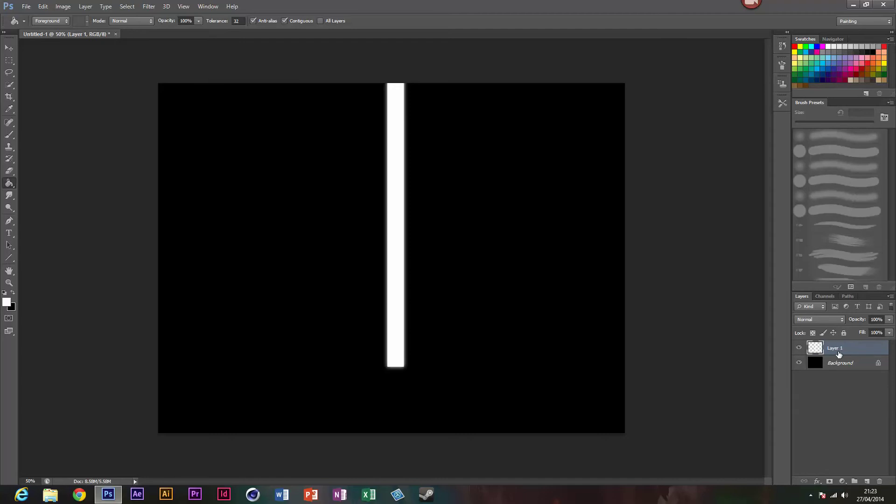
# Rename Layer 1 to BODY
pyautogui.click(86, 6)
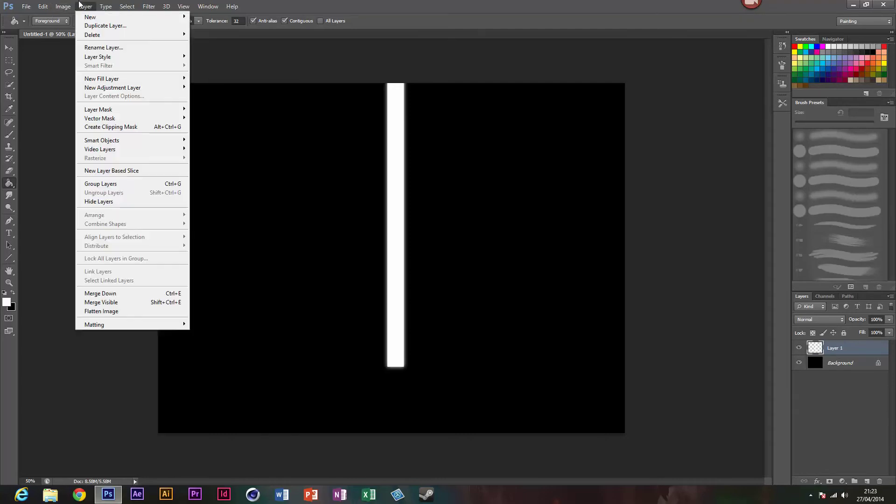
pyautogui.click(86, 48)
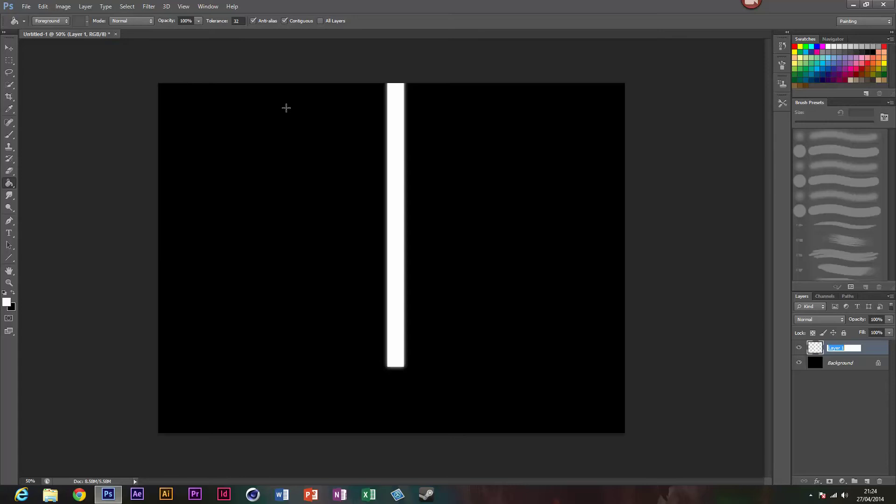
pyautogui.write('BOLD')
pyautogui.press('Return')
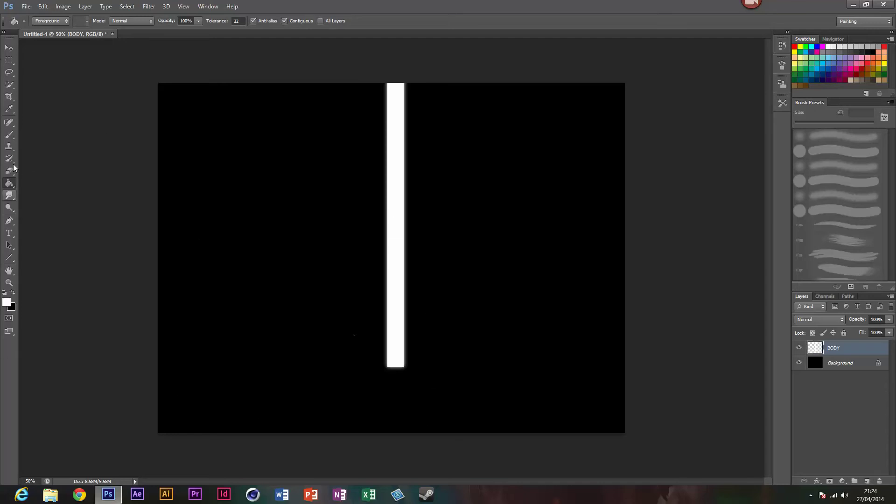
# Choose the Smudge Tool and check its 114 px brush in the brush picker
pyautogui.click(8, 195)
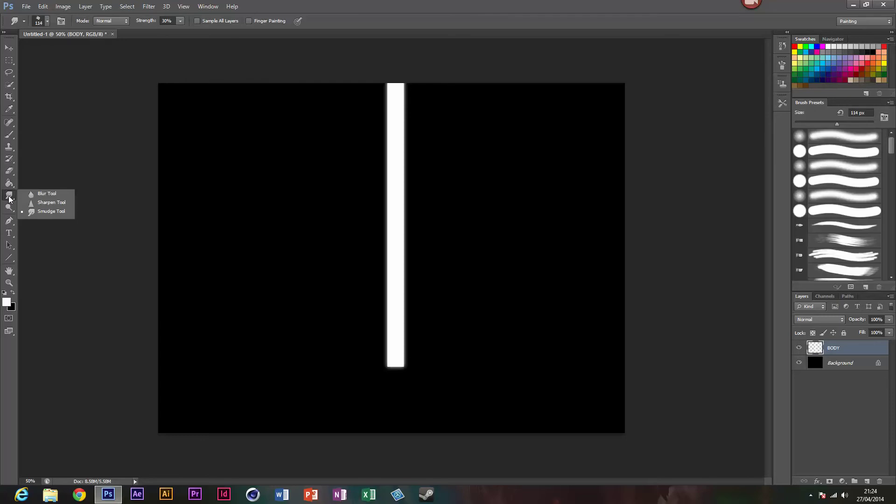
pyautogui.click(28, 214)
pyautogui.click(48, 21)
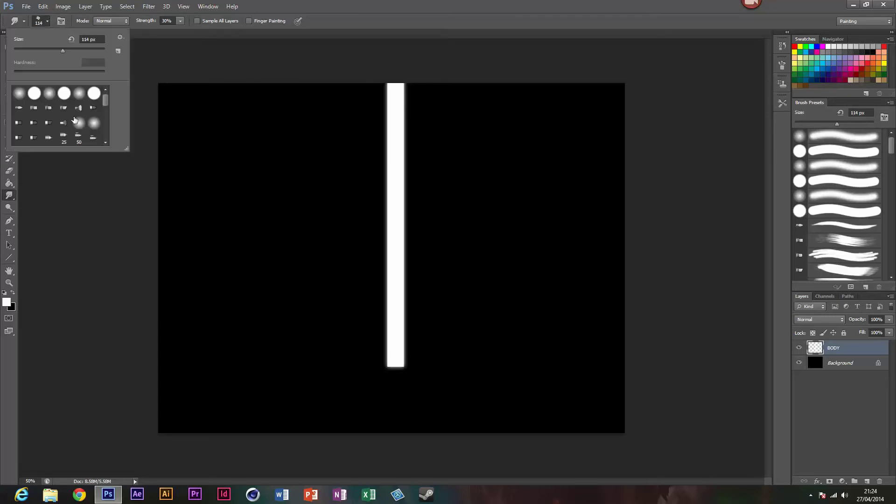
pyautogui.click(46, 22)
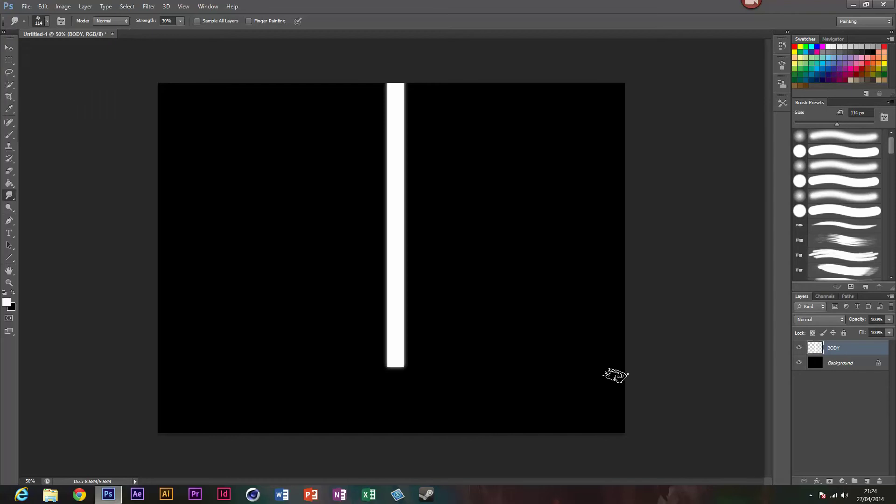
# Set the smudge brush to 98 px and smear the bottom of the white bar
pyautogui.click(782, 64)
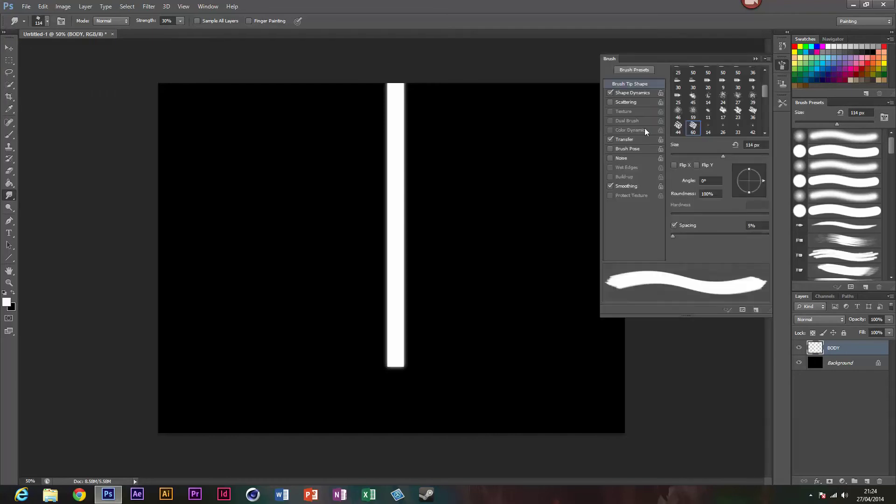
pyautogui.click(757, 60)
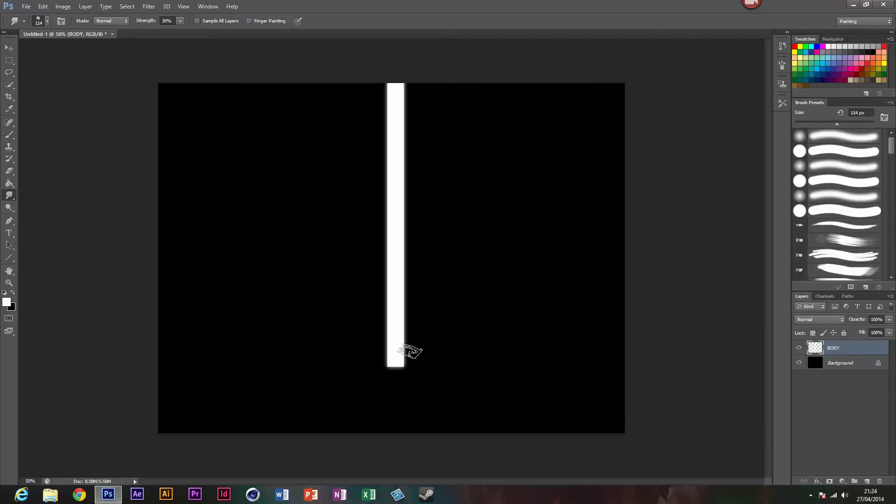
pyautogui.click(47, 21)
pyautogui.moveTo(61, 47); pyautogui.dragTo(57, 49)
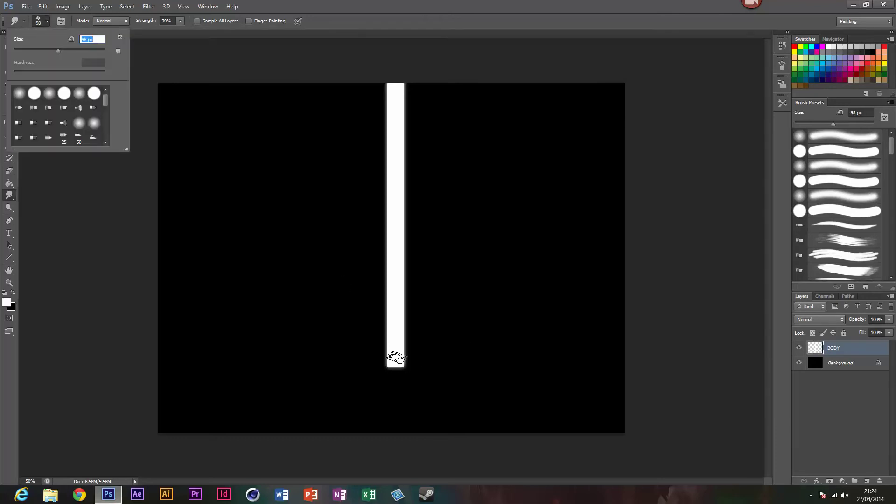
pyautogui.click(396, 372)
pyautogui.moveTo(399, 366); pyautogui.dragTo(350, 356)
pyautogui.moveTo(397, 326)
pyautogui.mouseDown()
pyautogui.moveTo(310, 375)
pyautogui.moveTo(404, 324)
pyautogui.moveTo(369, 337)
pyautogui.moveTo(334, 372)
pyautogui.moveTo(426, 405)
pyautogui.moveTo(365, 326)
pyautogui.moveTo(425, 345)
pyautogui.moveTo(375, 352)
pyautogui.moveTo(391, 328)
pyautogui.moveTo(444, 328)
pyautogui.mouseUp()
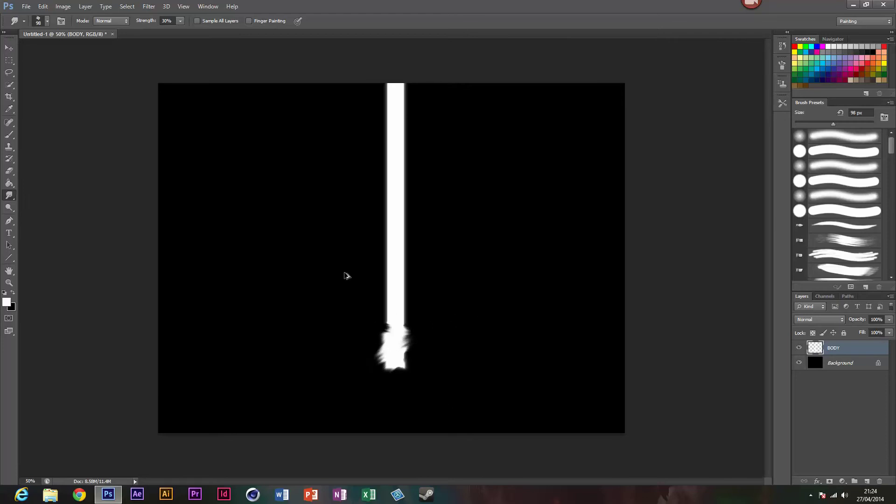
# Undo those strokes, lower smudge Strength to 14%, and smudge the bar's base again
pyautogui.hotkey('ctrl', 'alt', 'z')
pyautogui.hotkey('ctrl', 'alt', 'z')
pyautogui.hotkey('ctrl', 'alt', 'z')
pyautogui.hotkey('ctrl', 'alt', 'z')
pyautogui.hotkey('ctrl', 'alt', 'z')
pyautogui.hotkey('ctrl', 'alt', 'z')
pyautogui.hotkey('ctrl', 'alt', 'z')
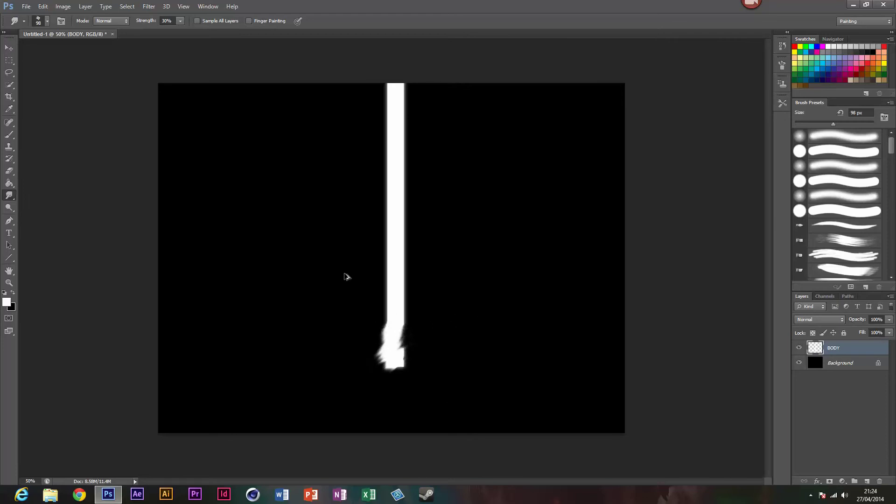
pyautogui.hotkey('ctrl', 'alt', 'z')
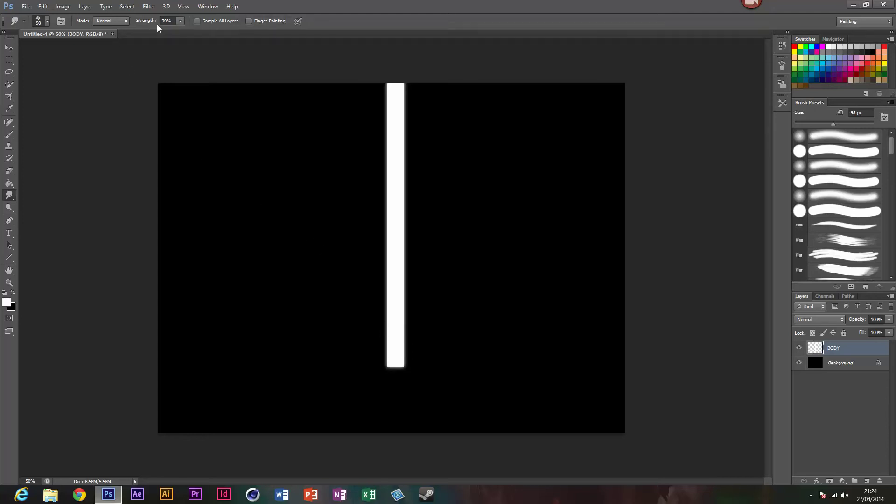
pyautogui.moveTo(165, 23); pyautogui.dragTo(143, 28)
pyautogui.write('14')
pyautogui.press('Return')
pyautogui.moveTo(394, 353)
pyautogui.mouseDown()
pyautogui.moveTo(296, 379)
pyautogui.moveTo(376, 342)
pyautogui.moveTo(386, 372)
pyautogui.mouseUp()
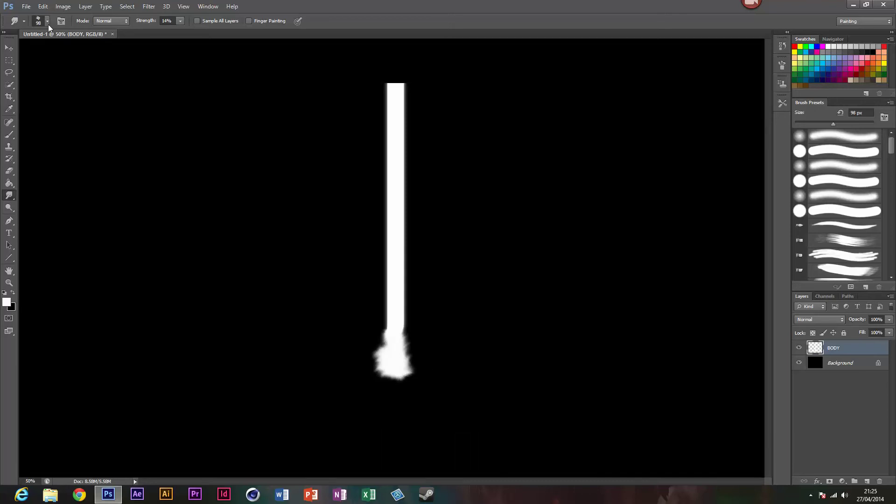
# With a 156 px brush, smear the base blob outward and downward into a fuller bulb
pyautogui.click(47, 21)
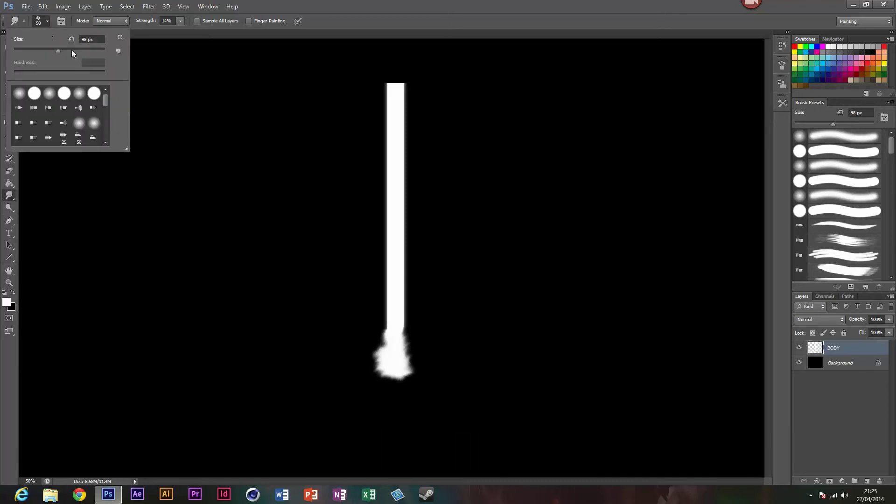
pyautogui.click(380, 369)
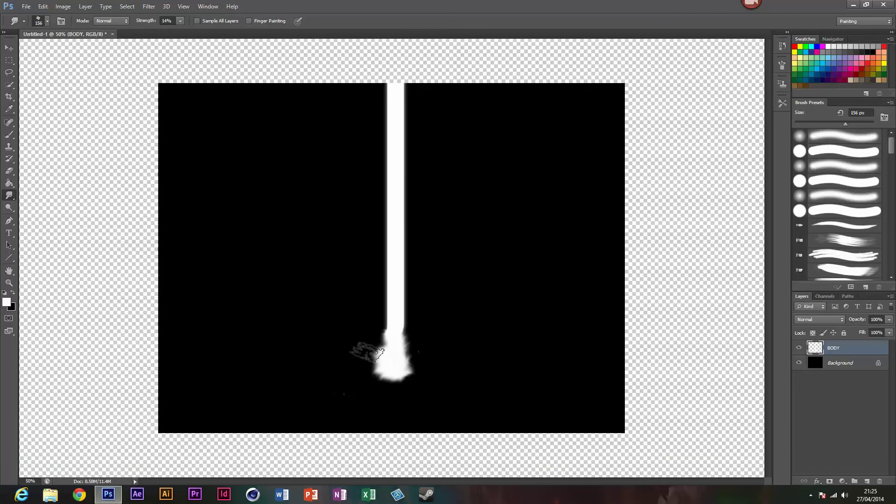
pyautogui.moveTo(368, 351)
pyautogui.mouseDown()
pyautogui.moveTo(387, 360)
pyautogui.moveTo(365, 331)
pyautogui.moveTo(401, 363)
pyautogui.mouseUp()
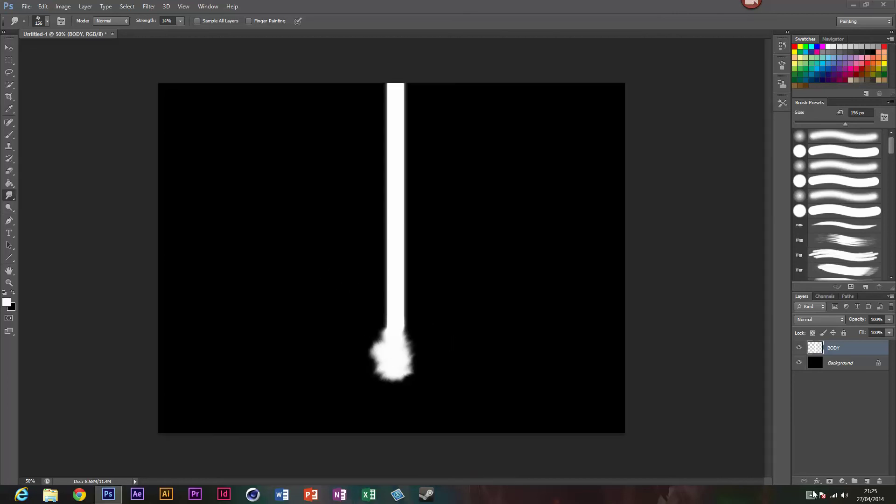
pyautogui.click(813, 494)
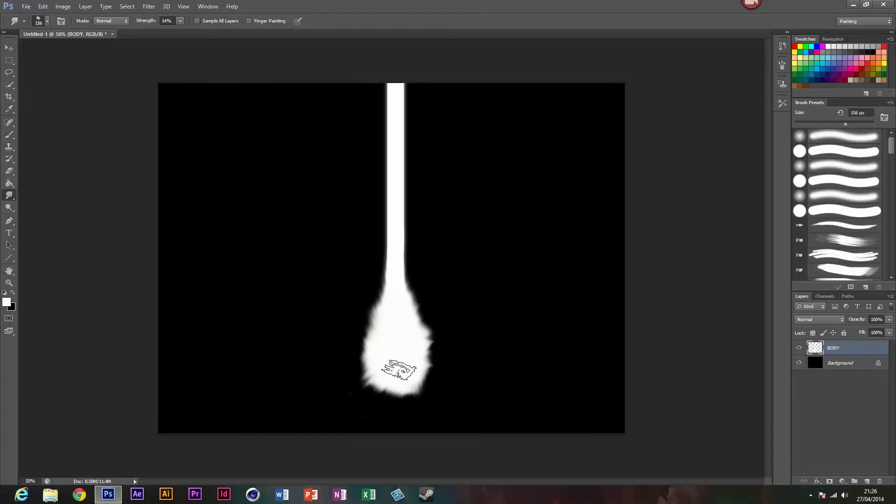
pyautogui.moveTo(399, 363)
pyautogui.mouseDown()
pyautogui.moveTo(392, 382)
pyautogui.moveTo(406, 424)
pyautogui.moveTo(401, 365)
pyautogui.moveTo(370, 370)
pyautogui.moveTo(368, 402)
pyautogui.moveTo(409, 372)
pyautogui.moveTo(402, 348)
pyautogui.moveTo(357, 389)
pyautogui.moveTo(369, 361)
pyautogui.moveTo(334, 378)
pyautogui.moveTo(390, 352)
pyautogui.moveTo(335, 355)
pyautogui.moveTo(387, 327)
pyautogui.moveTo(376, 347)
pyautogui.moveTo(363, 300)
pyautogui.moveTo(413, 306)
pyautogui.moveTo(384, 273)
pyautogui.moveTo(393, 304)
pyautogui.moveTo(513, 319)
pyautogui.mouseUp()
# Duplicate BODY and set the BODY copy layer's opacity to 50%
pyautogui.hotkey('ctrl', 'j')
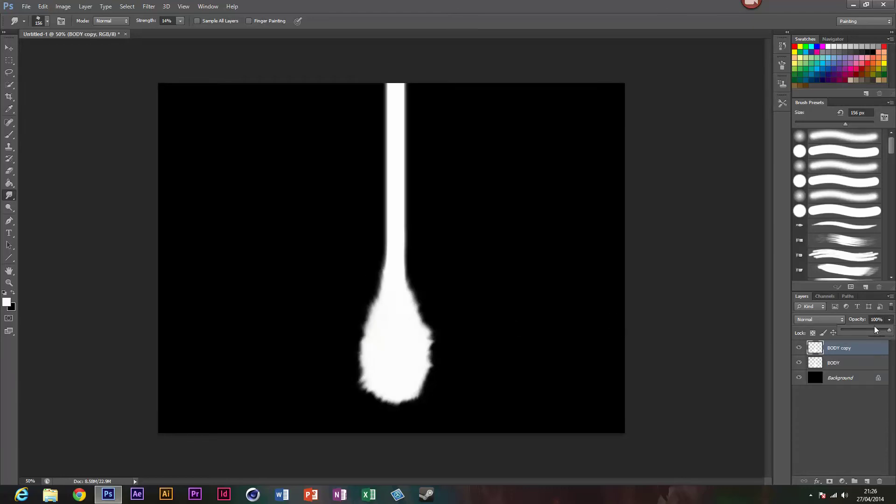
pyautogui.moveTo(869, 332); pyautogui.dragTo(863, 329)
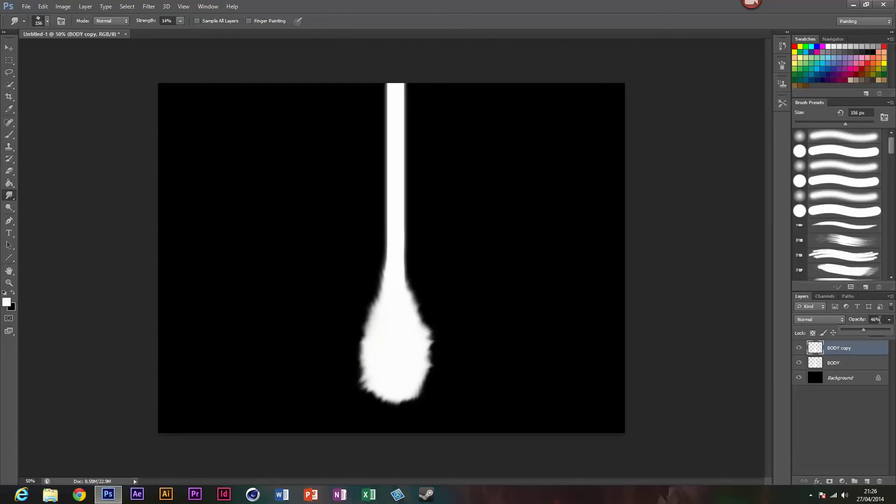
pyautogui.write('50')
pyautogui.press('Tab')
pyautogui.write('50')
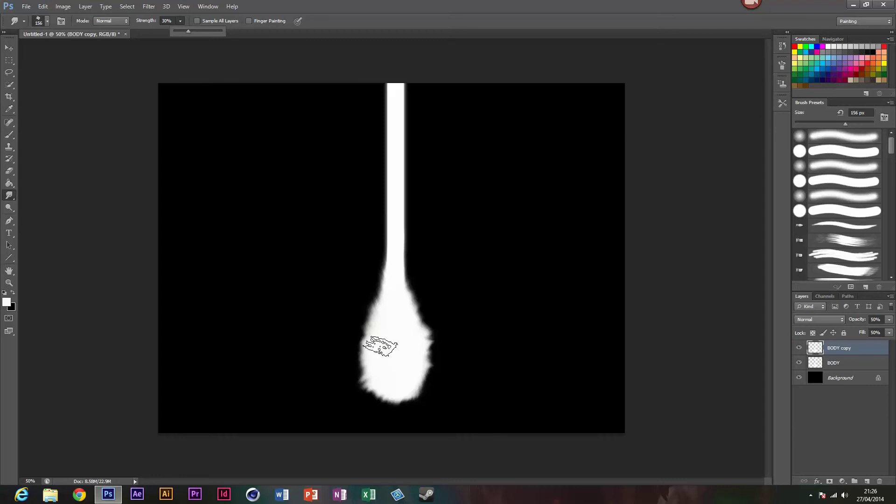
pyautogui.click(337, 259)
# Smear the copy's bulb edges outward on the left, lower-left and right into wispy fringes
pyautogui.moveTo(300, 326)
pyautogui.mouseDown()
pyautogui.moveTo(387, 317)
pyautogui.moveTo(344, 320)
pyautogui.moveTo(380, 315)
pyautogui.moveTo(339, 341)
pyautogui.moveTo(372, 322)
pyautogui.moveTo(394, 329)
pyautogui.moveTo(334, 370)
pyautogui.mouseUp()
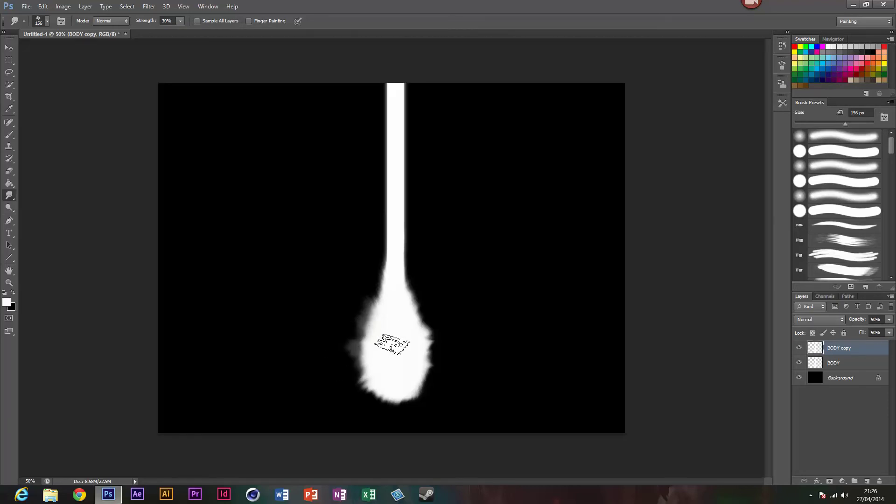
pyautogui.moveTo(392, 344)
pyautogui.mouseDown()
pyautogui.moveTo(396, 360)
pyautogui.moveTo(349, 380)
pyautogui.mouseUp()
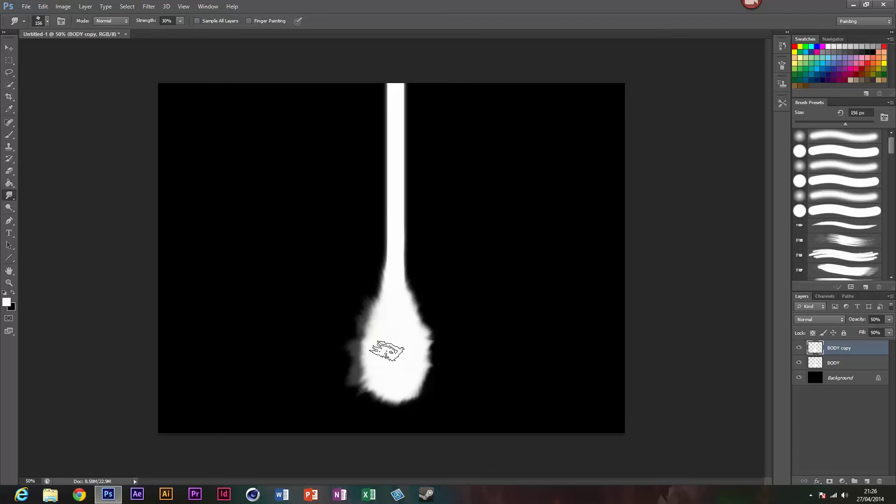
pyautogui.moveTo(386, 352); pyautogui.dragTo(366, 420)
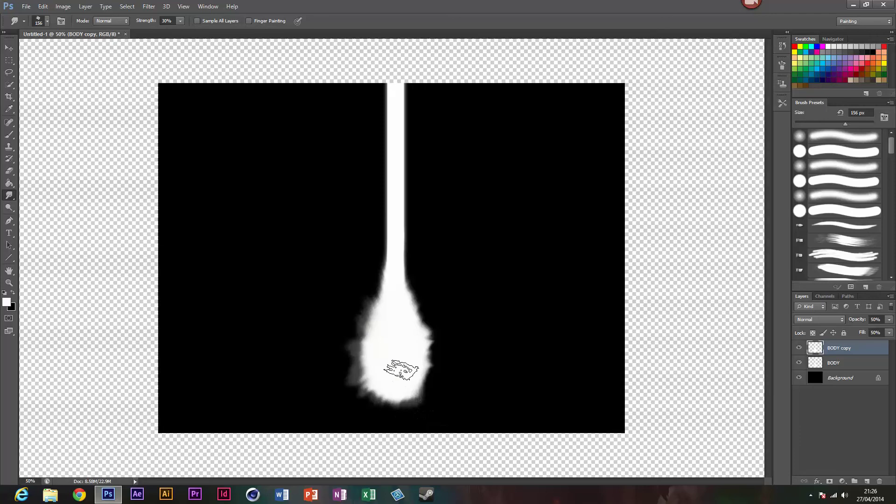
pyautogui.moveTo(394, 344)
pyautogui.mouseDown()
pyautogui.moveTo(456, 389)
pyautogui.moveTo(402, 327)
pyautogui.moveTo(419, 332)
pyautogui.moveTo(411, 371)
pyautogui.moveTo(403, 344)
pyautogui.moveTo(432, 266)
pyautogui.mouseUp()
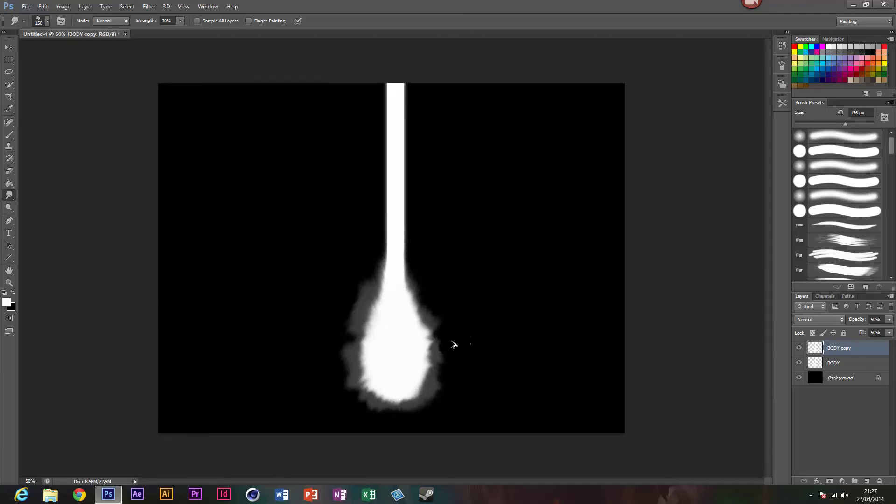
# Smudge the white blob's left, right and lower edges into ragged, smoky grey streaks
pyautogui.press('z')
pyautogui.click(412, 319)
pyautogui.rightClick(415, 324)
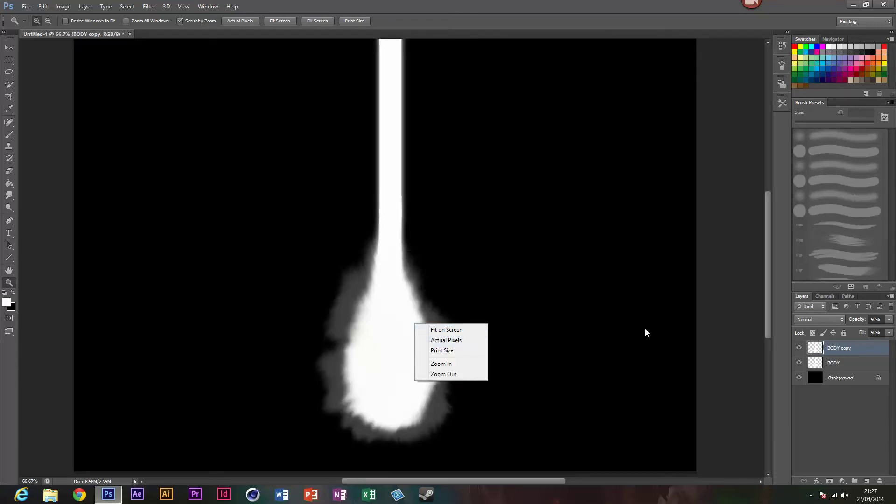
pyautogui.click(441, 373)
pyautogui.click(679, 344)
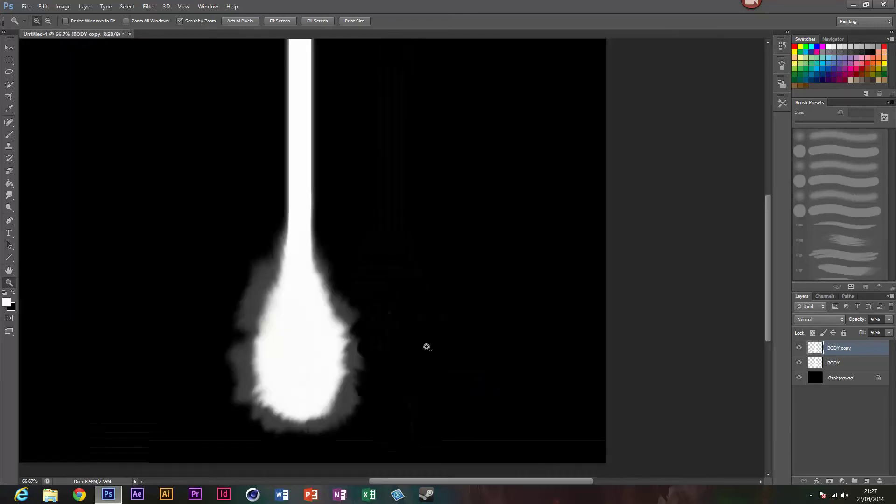
pyautogui.rightClick(279, 350)
pyautogui.click(330, 397)
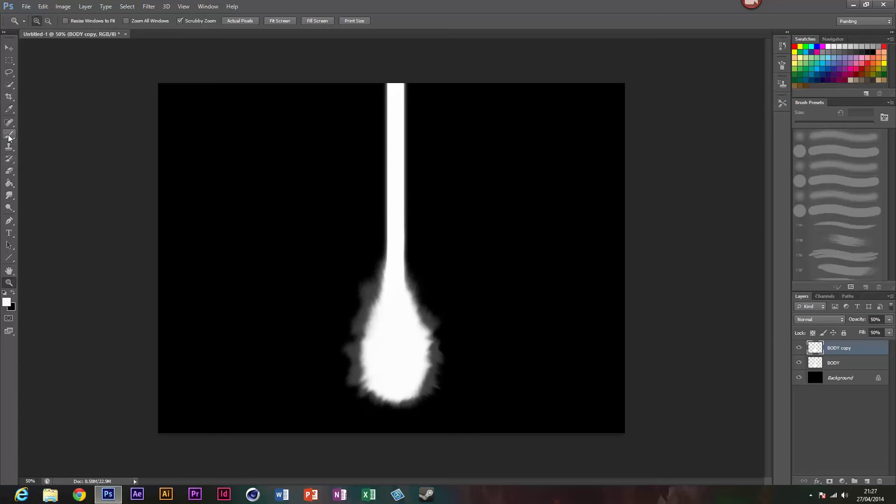
pyautogui.click(10, 195)
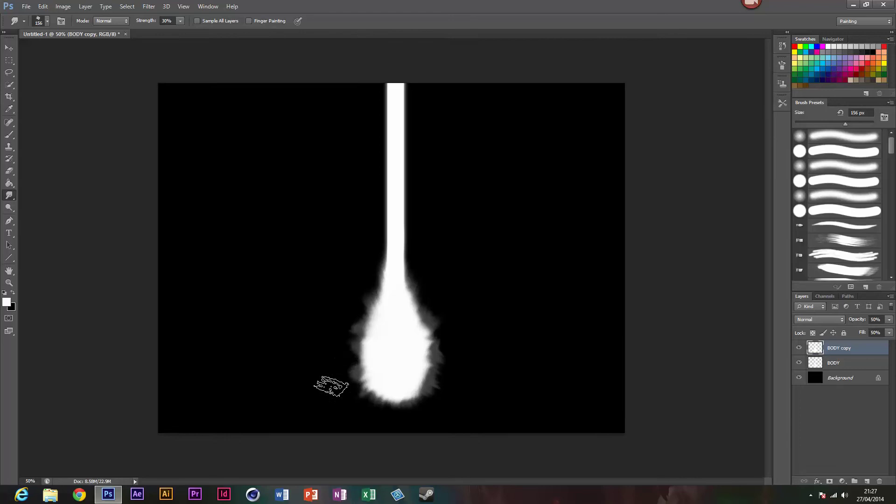
pyautogui.moveTo(374, 344)
pyautogui.mouseDown()
pyautogui.moveTo(333, 365)
pyautogui.moveTo(392, 326)
pyautogui.moveTo(363, 339)
pyautogui.moveTo(376, 351)
pyautogui.moveTo(378, 338)
pyautogui.moveTo(380, 350)
pyautogui.moveTo(381, 332)
pyautogui.moveTo(330, 346)
pyautogui.moveTo(357, 312)
pyautogui.moveTo(331, 326)
pyautogui.moveTo(392, 345)
pyautogui.moveTo(326, 325)
pyautogui.moveTo(330, 319)
pyautogui.moveTo(343, 331)
pyautogui.moveTo(395, 333)
pyautogui.moveTo(340, 331)
pyautogui.moveTo(359, 325)
pyautogui.moveTo(403, 335)
pyautogui.moveTo(319, 355)
pyautogui.moveTo(387, 347)
pyautogui.moveTo(317, 380)
pyautogui.moveTo(373, 353)
pyautogui.moveTo(315, 390)
pyautogui.moveTo(393, 360)
pyautogui.moveTo(355, 379)
pyautogui.moveTo(387, 357)
pyautogui.moveTo(350, 411)
pyautogui.moveTo(373, 412)
pyautogui.moveTo(400, 359)
pyautogui.moveTo(417, 353)
pyautogui.mouseUp()
pyautogui.moveTo(448, 271)
pyautogui.mouseDown()
pyautogui.moveTo(401, 301)
pyautogui.moveTo(415, 259)
pyautogui.moveTo(394, 303)
pyautogui.moveTo(374, 274)
pyautogui.moveTo(366, 325)
pyautogui.moveTo(346, 303)
pyautogui.moveTo(368, 356)
pyautogui.moveTo(377, 315)
pyautogui.moveTo(337, 338)
pyautogui.moveTo(325, 371)
pyautogui.moveTo(419, 336)
pyautogui.moveTo(344, 380)
pyautogui.moveTo(340, 322)
pyautogui.moveTo(386, 346)
pyautogui.moveTo(325, 330)
pyautogui.moveTo(373, 344)
pyautogui.moveTo(344, 395)
pyautogui.moveTo(370, 352)
pyautogui.moveTo(374, 366)
pyautogui.moveTo(331, 402)
pyautogui.moveTo(380, 393)
pyautogui.moveTo(378, 378)
pyautogui.moveTo(386, 381)
pyautogui.moveTo(376, 416)
pyautogui.moveTo(383, 384)
pyautogui.moveTo(395, 398)
pyautogui.moveTo(394, 376)
pyautogui.moveTo(434, 412)
pyautogui.moveTo(412, 376)
pyautogui.moveTo(365, 413)
pyautogui.moveTo(398, 349)
pyautogui.moveTo(438, 397)
pyautogui.moveTo(451, 367)
pyautogui.moveTo(396, 365)
pyautogui.moveTo(433, 345)
pyautogui.moveTo(432, 336)
pyautogui.moveTo(417, 342)
pyautogui.moveTo(502, 310)
pyautogui.moveTo(461, 377)
pyautogui.moveTo(428, 386)
pyautogui.moveTo(442, 403)
pyautogui.moveTo(404, 378)
pyautogui.moveTo(431, 371)
pyautogui.moveTo(409, 369)
pyautogui.moveTo(434, 373)
pyautogui.moveTo(392, 371)
pyautogui.moveTo(375, 328)
pyautogui.moveTo(355, 355)
pyautogui.moveTo(369, 333)
pyautogui.moveTo(347, 350)
pyautogui.moveTo(377, 325)
pyautogui.moveTo(337, 389)
pyautogui.moveTo(413, 350)
pyautogui.moveTo(388, 380)
pyautogui.moveTo(391, 373)
pyautogui.moveTo(442, 393)
pyautogui.moveTo(427, 383)
pyautogui.mouseUp()
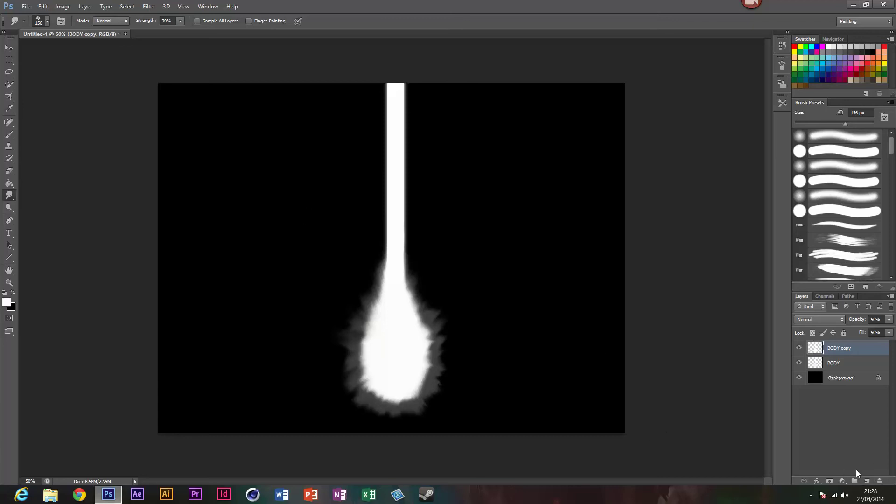
# Add a new layer and draw a tall, thin elliptical selection right of the beam
pyautogui.click(867, 481)
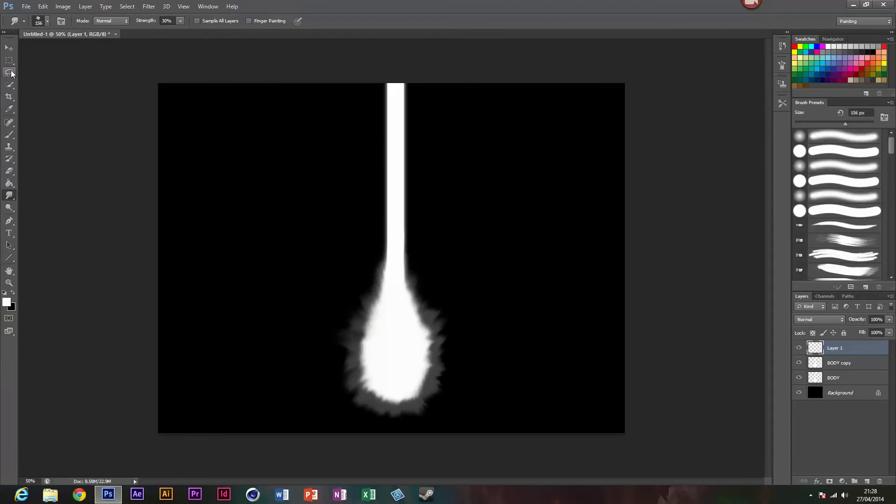
pyautogui.click(11, 63)
pyautogui.click(30, 67)
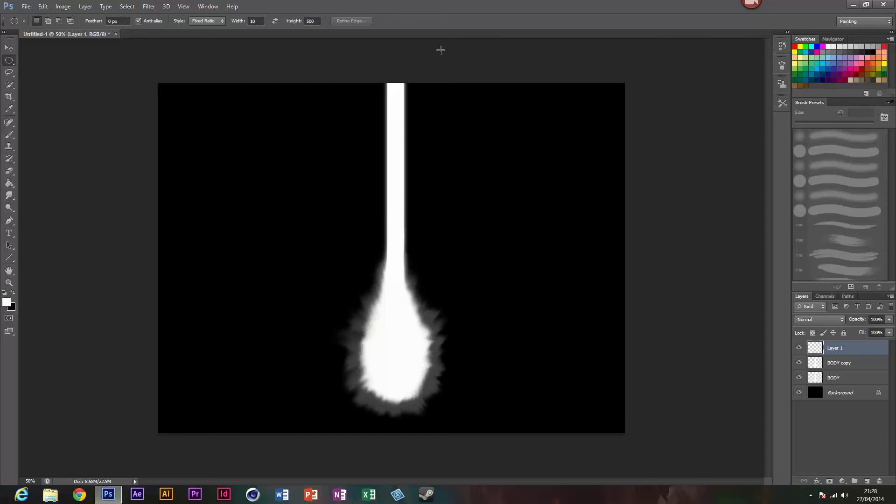
pyautogui.moveTo(456, 106); pyautogui.dragTo(506, 343)
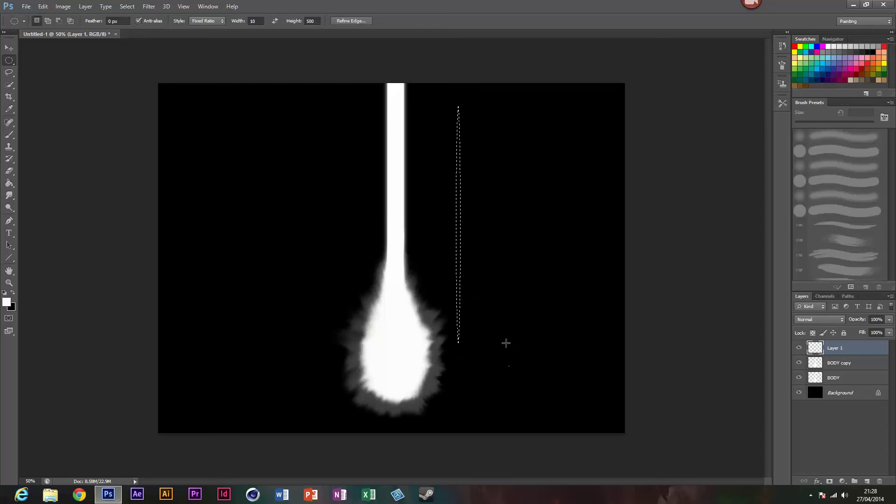
# Fill the thin ellipse with pure red (ff0000) and deselect it
pyautogui.click(6, 301)
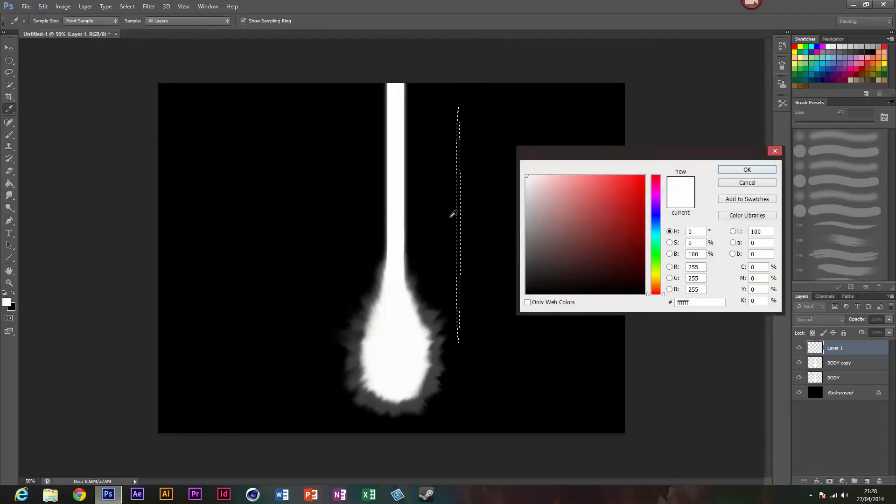
pyautogui.moveTo(534, 194); pyautogui.dragTo(766, 146)
pyautogui.click(739, 172)
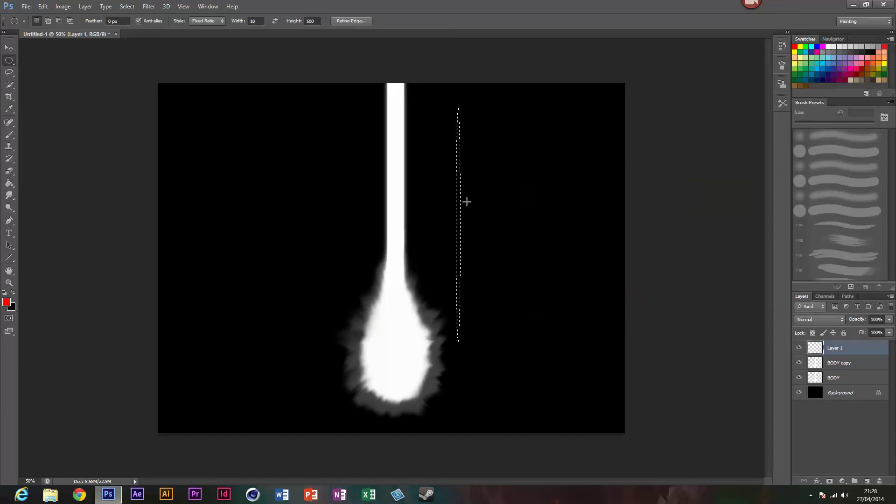
pyautogui.click(9, 184)
pyautogui.click(459, 209)
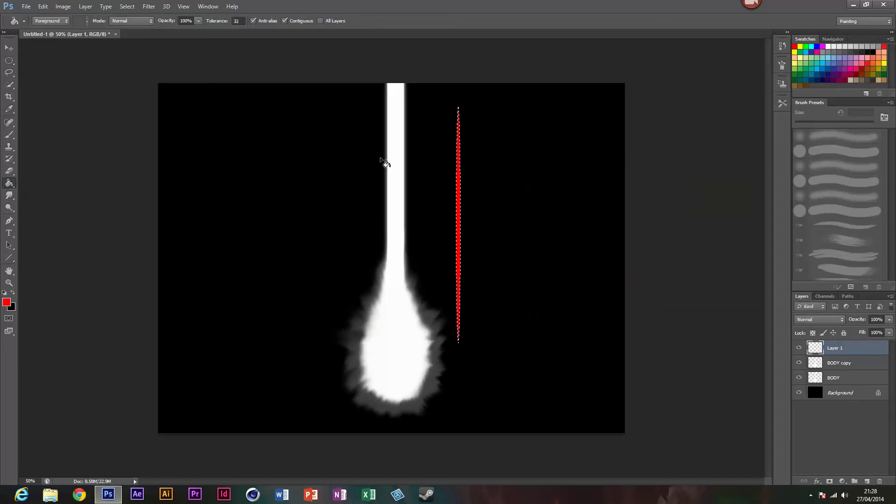
pyautogui.hotkey('ctrl', 'd')
# Drag points on the Shear filter's curve grid to bend the red sliver into an S-shape reaching the bulb
pyautogui.click(149, 6)
pyautogui.moveTo(172, 111)
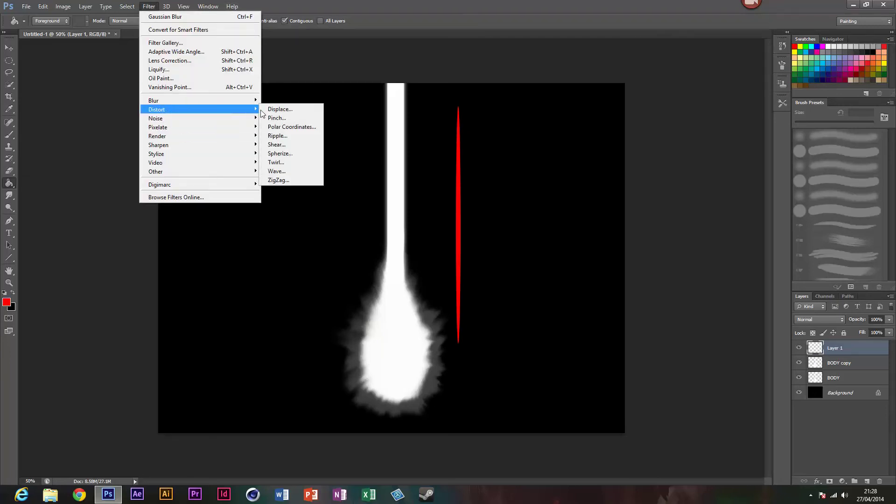
pyautogui.click(280, 144)
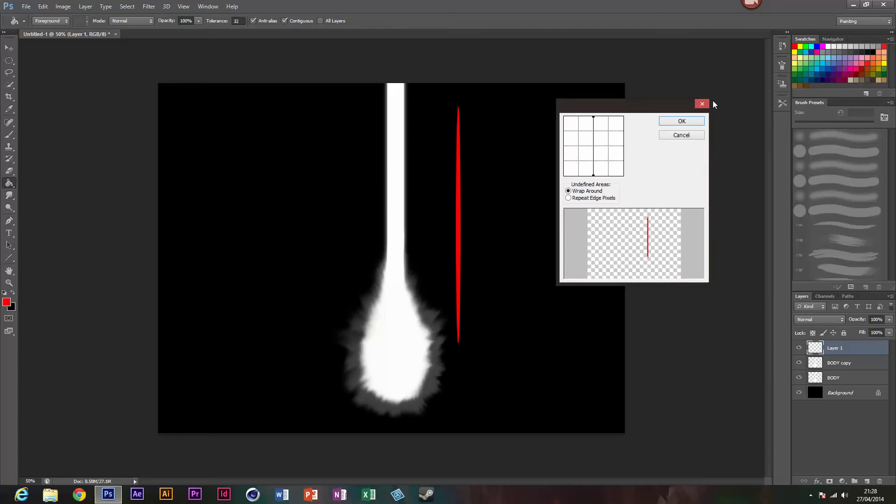
pyautogui.moveTo(648, 112); pyautogui.dragTo(615, 113)
pyautogui.moveTo(563, 138)
pyautogui.mouseDown()
pyautogui.moveTo(569, 132)
pyautogui.moveTo(555, 133)
pyautogui.moveTo(563, 146)
pyautogui.mouseUp()
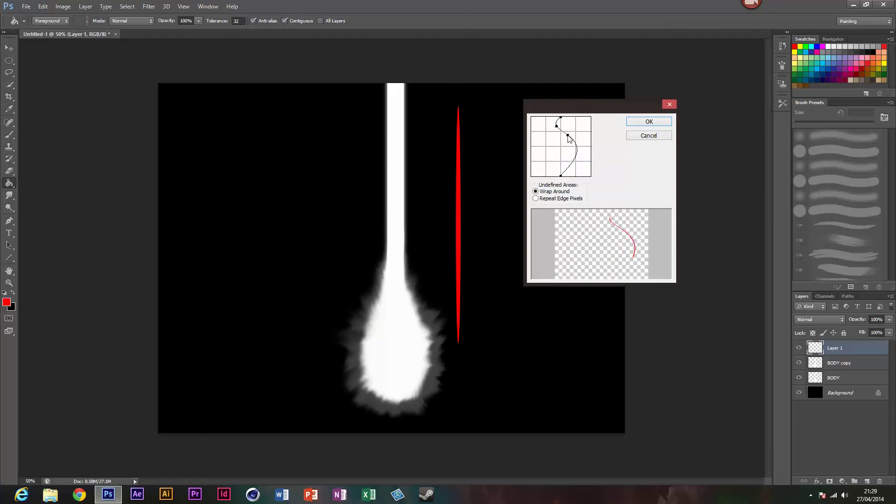
pyautogui.moveTo(560, 145)
pyautogui.mouseDown()
pyautogui.moveTo(553, 139)
pyautogui.moveTo(568, 146)
pyautogui.mouseUp()
pyautogui.moveTo(563, 141); pyautogui.dragTo(564, 148)
pyautogui.moveTo(556, 139); pyautogui.dragTo(554, 133)
pyautogui.moveTo(569, 166); pyautogui.dragTo(551, 129)
pyautogui.moveTo(553, 158)
pyautogui.mouseDown()
pyautogui.moveTo(562, 163)
pyautogui.moveTo(554, 162)
pyautogui.moveTo(568, 147)
pyautogui.moveTo(556, 137)
pyautogui.moveTo(565, 153)
pyautogui.moveTo(553, 131)
pyautogui.moveTo(555, 166)
pyautogui.mouseUp()
pyautogui.moveTo(555, 133); pyautogui.dragTo(558, 141)
# Apply the shear and refill the S-curve with white
pyautogui.click(640, 125)
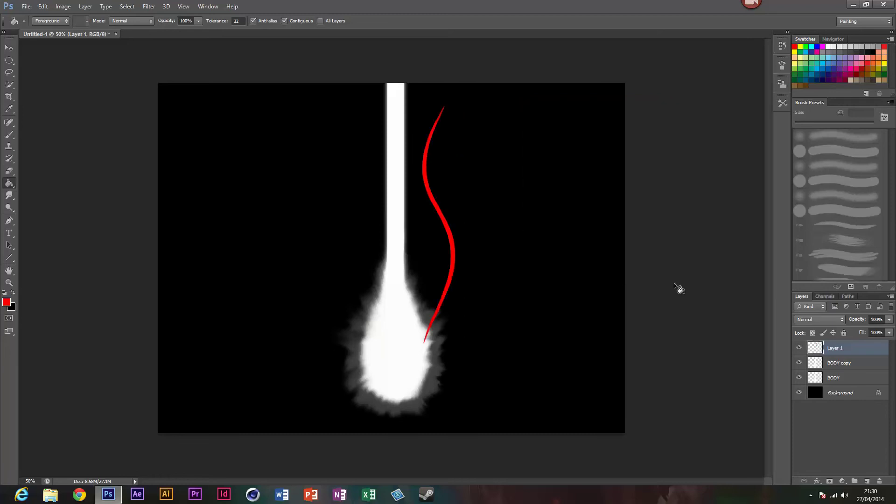
pyautogui.click(4, 293)
pyautogui.press('z')
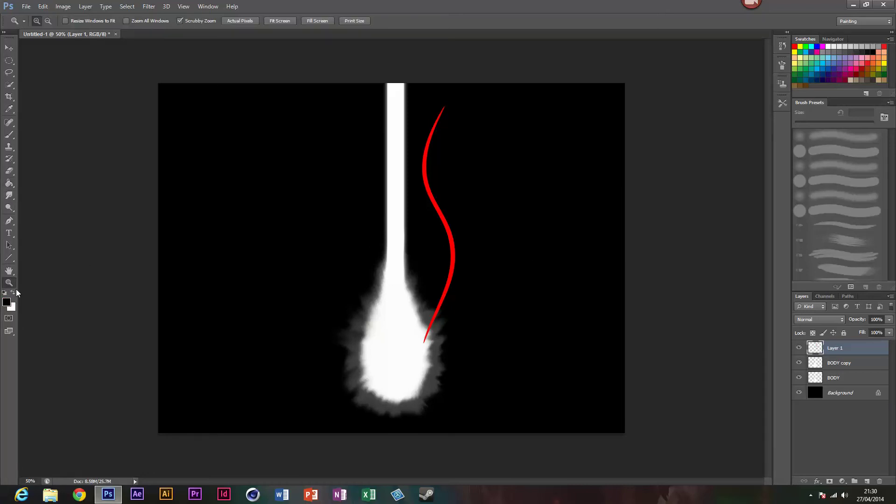
pyautogui.click(13, 292)
pyautogui.click(9, 183)
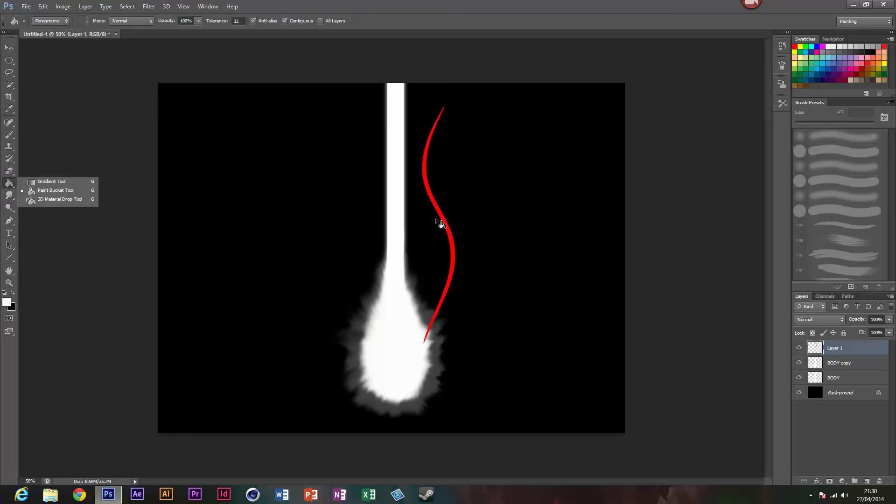
pyautogui.click(442, 220)
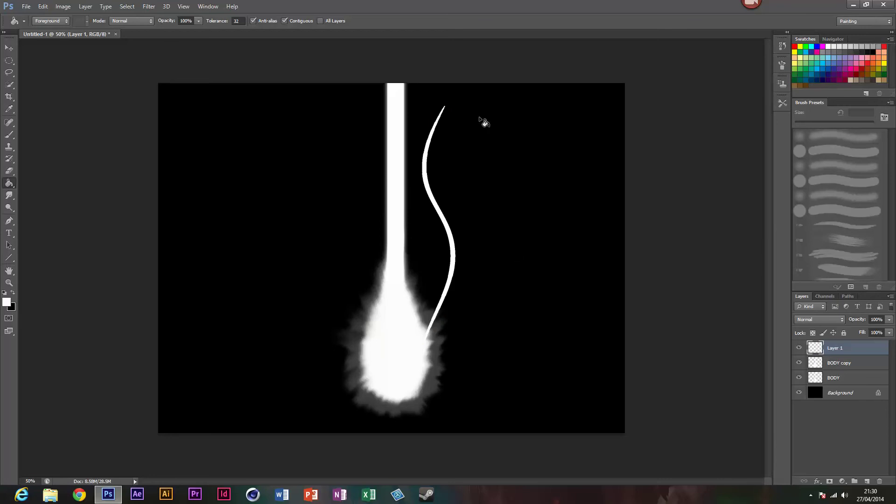
# Shift the white curve closer to the beam and rename Layer 1 to 'base lines'
pyautogui.click(9, 48)
pyautogui.moveTo(474, 221); pyautogui.dragTo(520, 232)
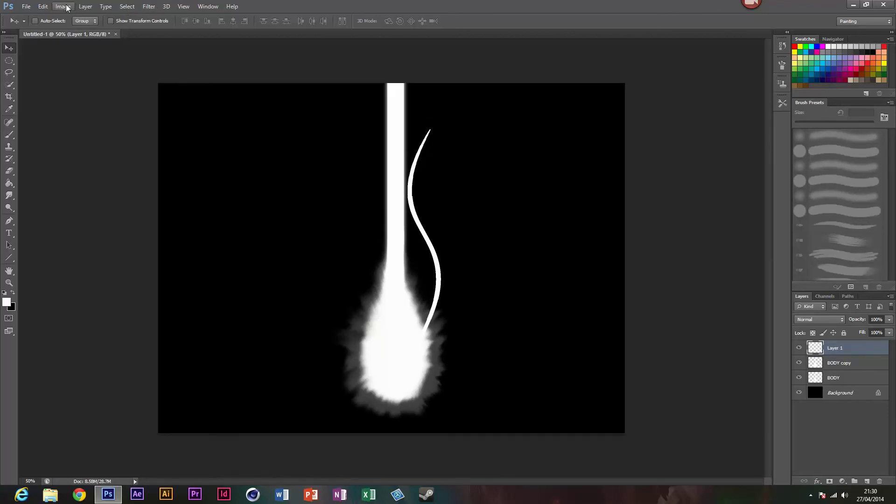
pyautogui.click(70, 7)
pyautogui.moveTo(86, 6)
pyautogui.click(98, 46)
pyautogui.write('base lines')
pyautogui.press('Return')
pyautogui.press('r')
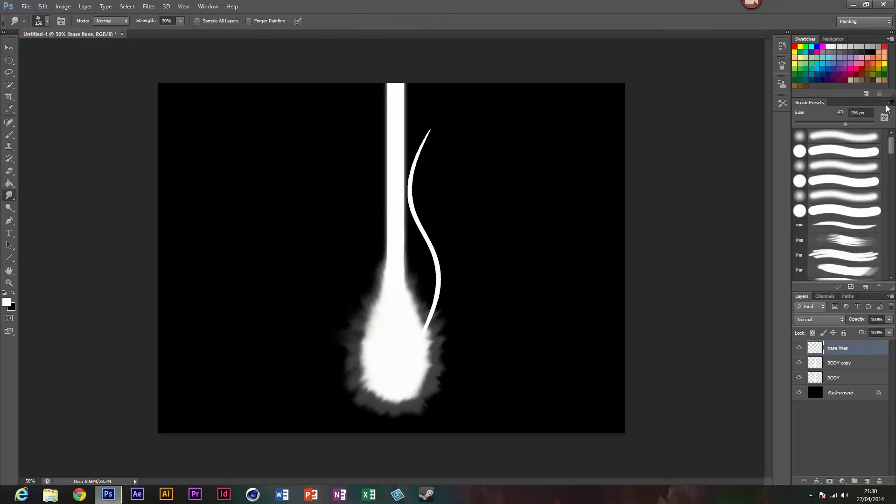
# Move the S-curve down slightly and shorten it from the top with Free Transform
pyautogui.click(8, 47)
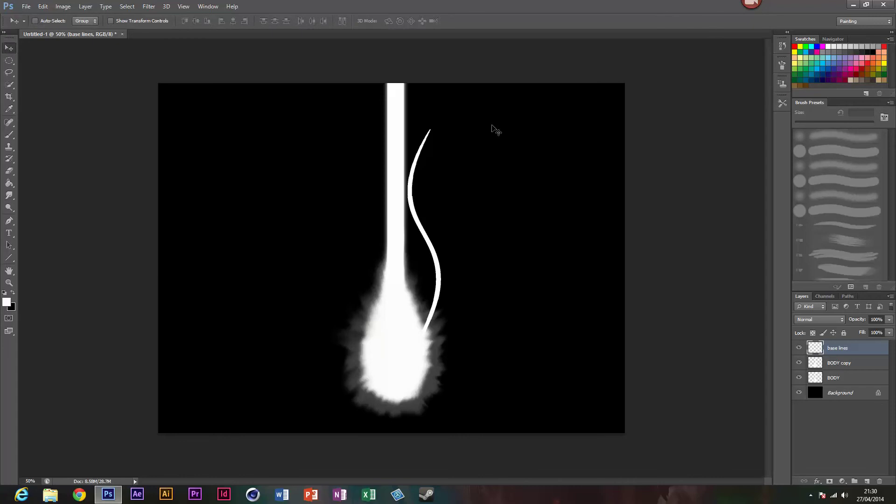
pyautogui.hotkey('ctrl', 't')
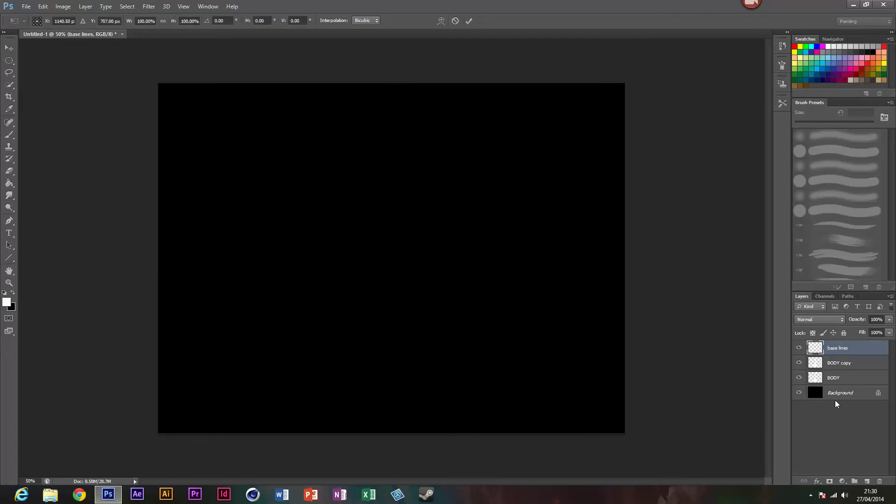
pyautogui.press('Return')
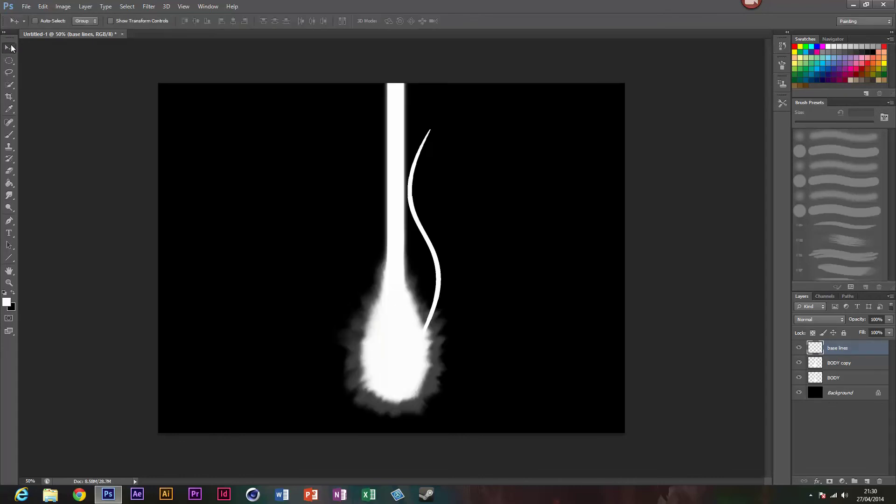
pyautogui.moveTo(402, 236); pyautogui.dragTo(418, 247)
pyautogui.hotkey('ctrl', 't')
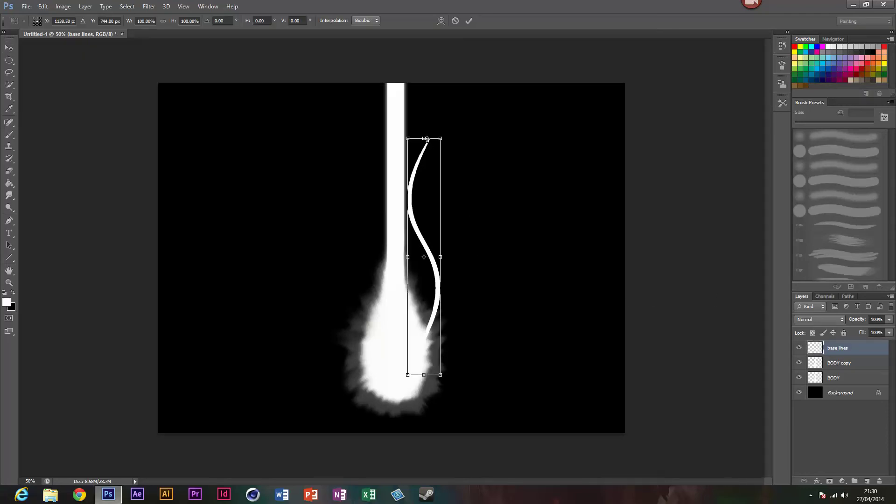
pyautogui.moveTo(427, 139); pyautogui.dragTo(427, 144)
pyautogui.click(468, 21)
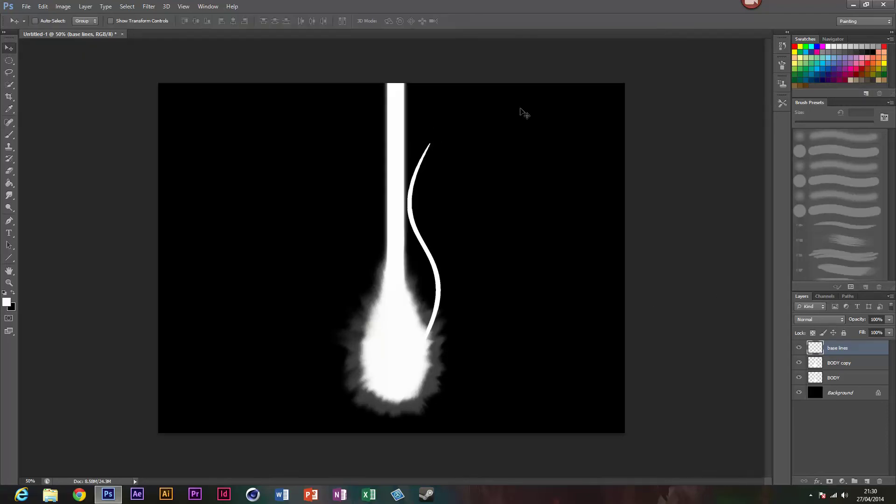
# Duplicate the curve, flip it horizontally, rotate it slightly and shrink it proportionally
pyautogui.hotkey('ctrl', 'j')
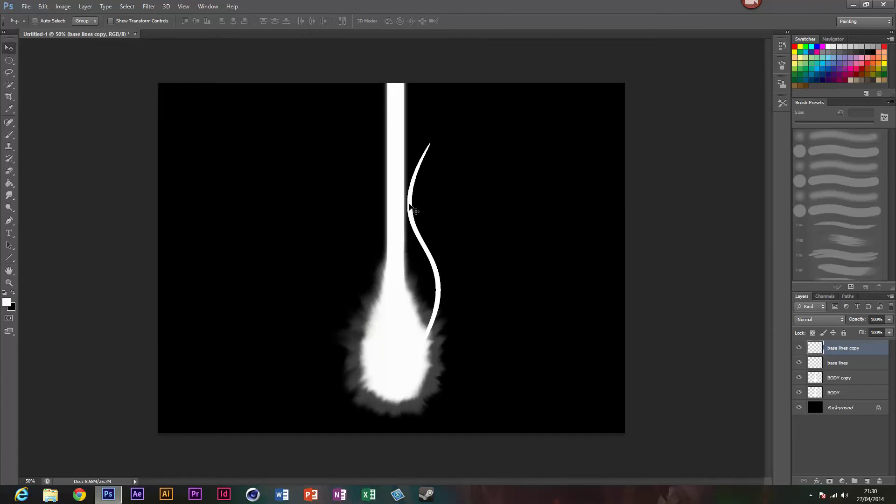
pyautogui.hotkey('ctrl', 't')
pyautogui.rightClick(416, 210)
pyautogui.click(451, 348)
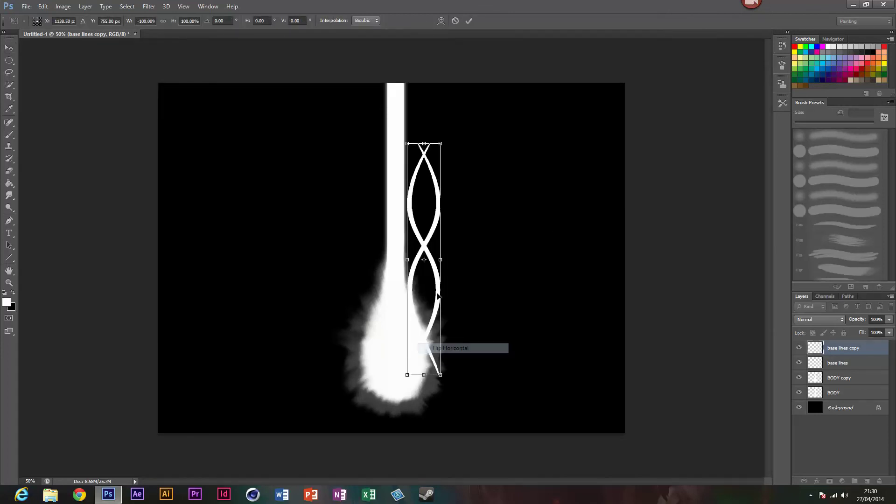
pyautogui.moveTo(462, 380); pyautogui.dragTo(436, 384)
pyautogui.moveTo(449, 231); pyautogui.dragTo(445, 240)
pyautogui.moveTo(470, 157); pyautogui.dragTo(446, 216)
pyautogui.click(469, 21)
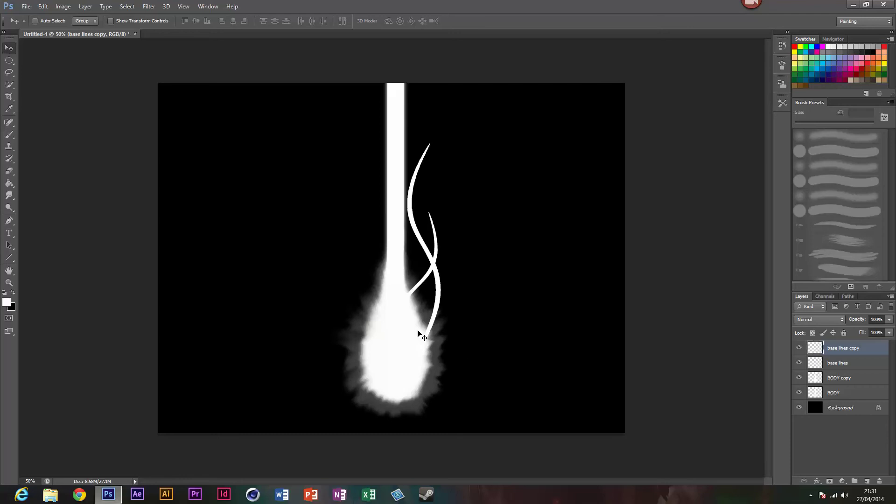
# Duplicate the curve again, enlarge it to about 125% and move it up and right
pyautogui.hotkey('ctrl', 'j')
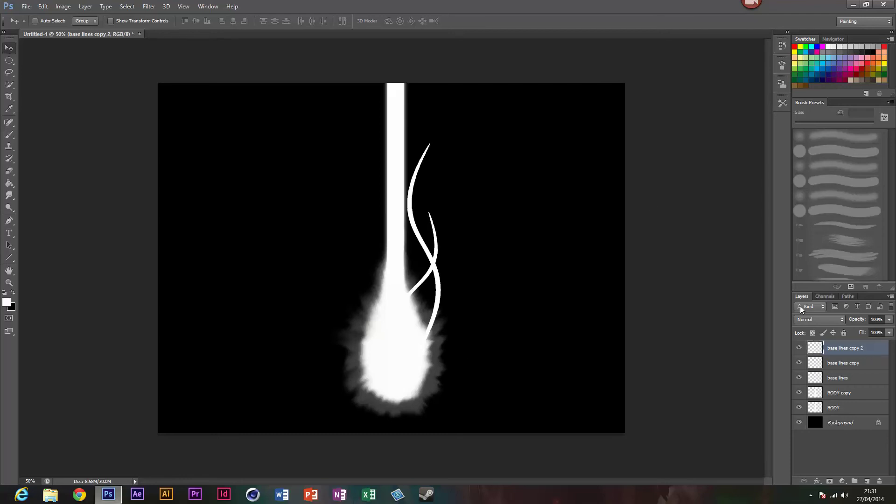
pyautogui.moveTo(410, 292); pyautogui.dragTo(403, 278)
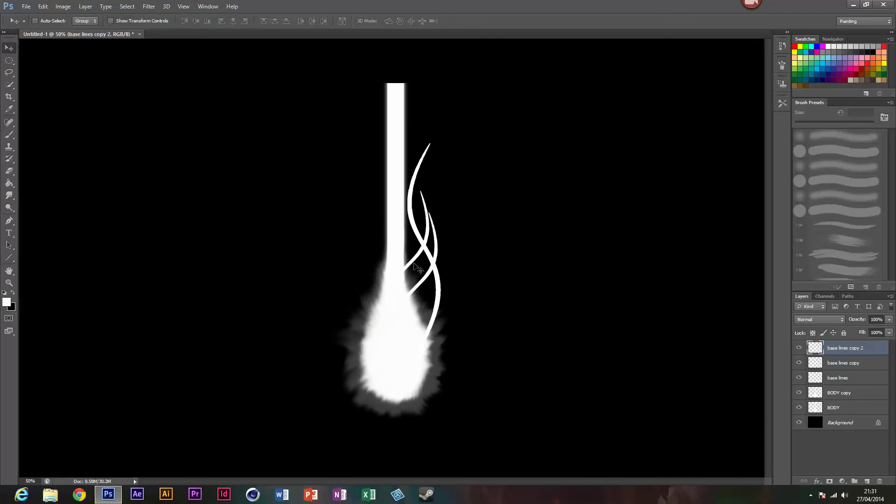
pyautogui.hotkey('ctrl', 't')
pyautogui.moveTo(422, 175); pyautogui.dragTo(409, 172)
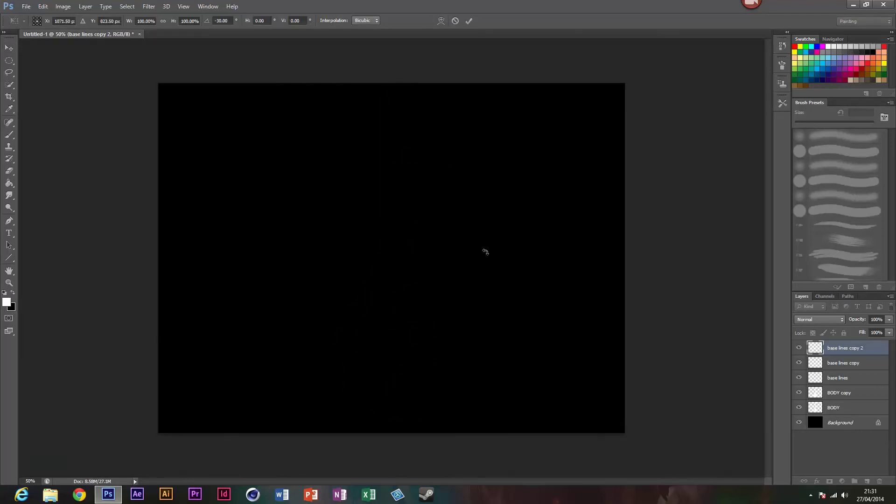
pyautogui.moveTo(485, 252); pyautogui.dragTo(486, 256)
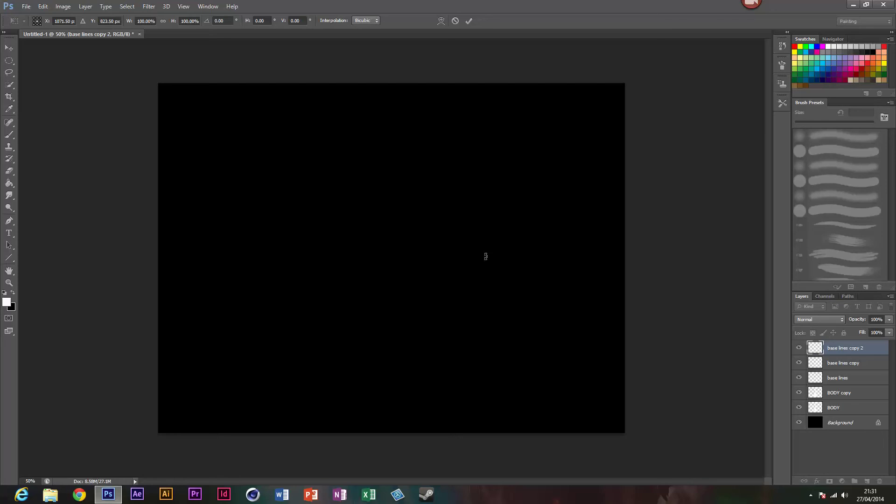
pyautogui.click(455, 21)
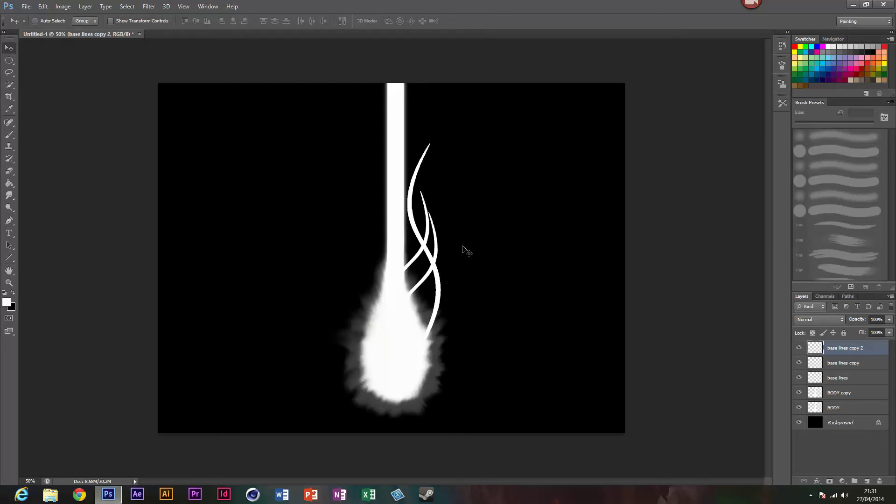
pyautogui.hotkey('ctrl', 't')
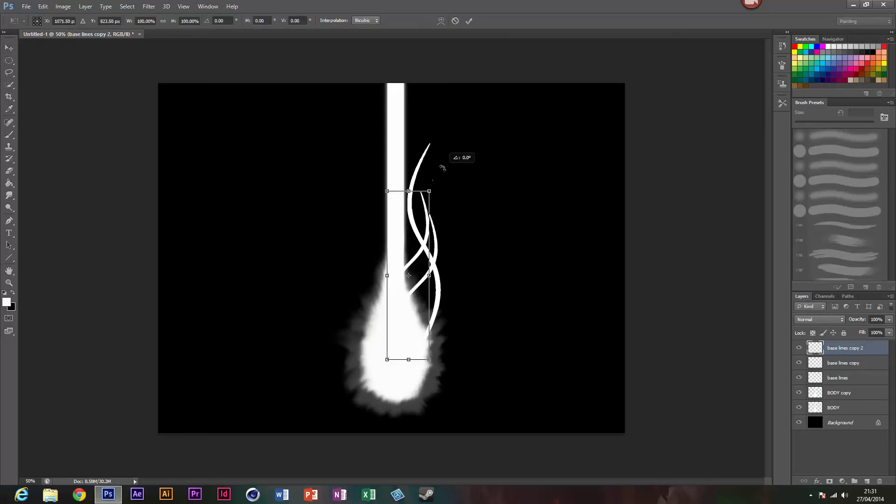
pyautogui.moveTo(429, 191); pyautogui.dragTo(440, 148)
pyautogui.rightClick(405, 215)
pyautogui.click(437, 212)
pyautogui.moveTo(433, 182); pyautogui.dragTo(436, 176)
pyautogui.click(469, 20)
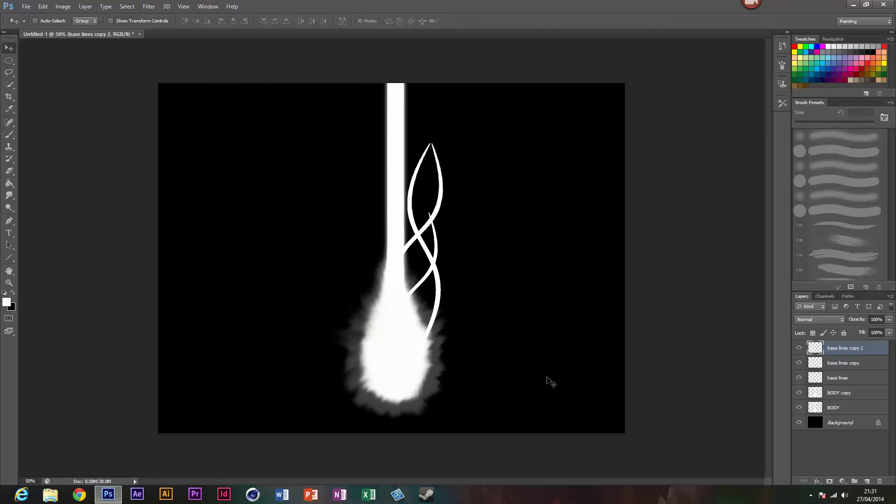
# Add a mirrored copy of the curve, scaled to about 65% and rotated about 17° clockwise
pyautogui.hotkey('ctrl', 'j')
pyautogui.hotkey('ctrl', 't')
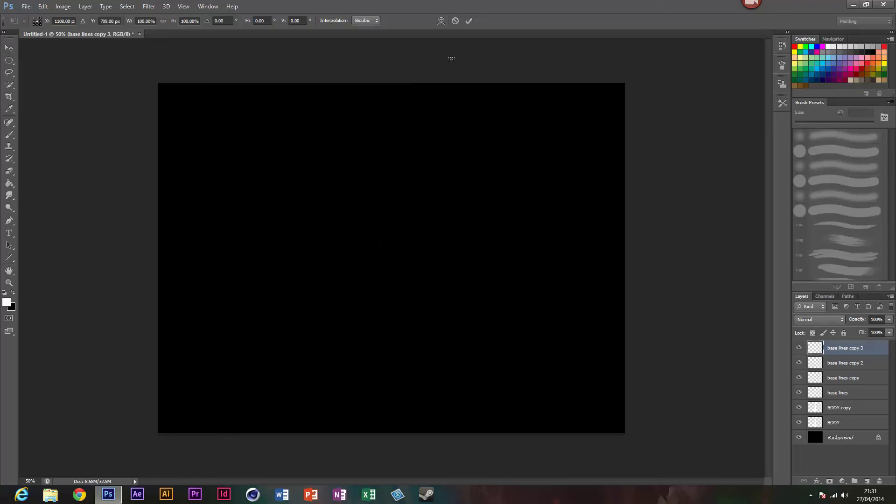
pyautogui.press('Escape')
pyautogui.hotkey('ctrl', 't')
pyautogui.moveTo(426, 161); pyautogui.dragTo(407, 166)
pyautogui.rightClick(389, 211)
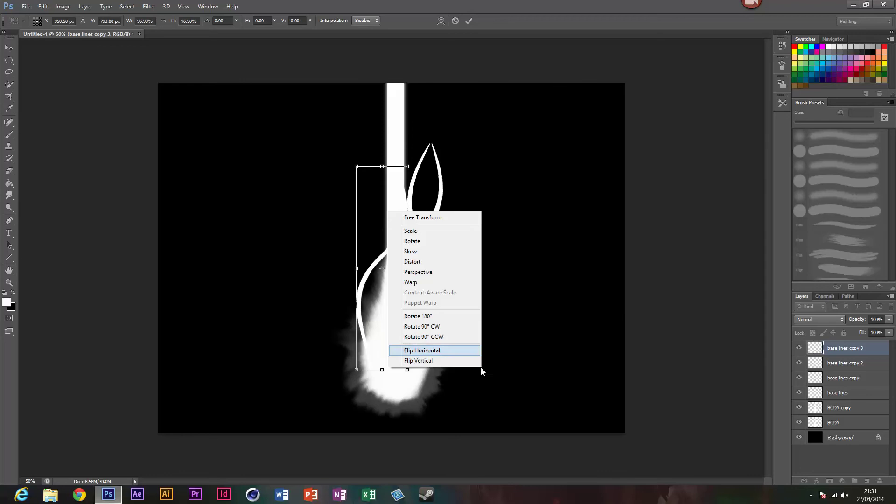
pyautogui.click(441, 351)
pyautogui.moveTo(373, 262); pyautogui.dragTo(400, 283)
pyautogui.moveTo(382, 189); pyautogui.dragTo(444, 227)
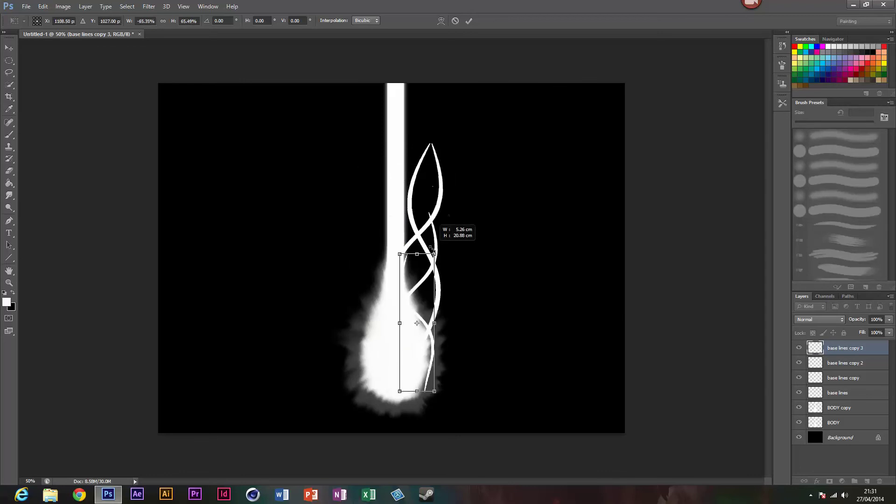
pyautogui.moveTo(426, 303); pyautogui.dragTo(438, 275)
pyautogui.moveTo(467, 379); pyautogui.dragTo(445, 390)
pyautogui.moveTo(406, 319); pyautogui.dragTo(397, 323)
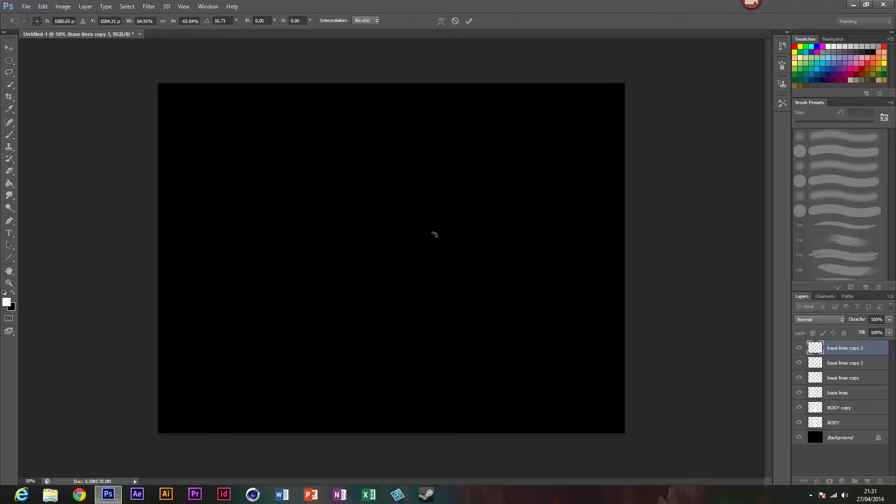
pyautogui.click(468, 21)
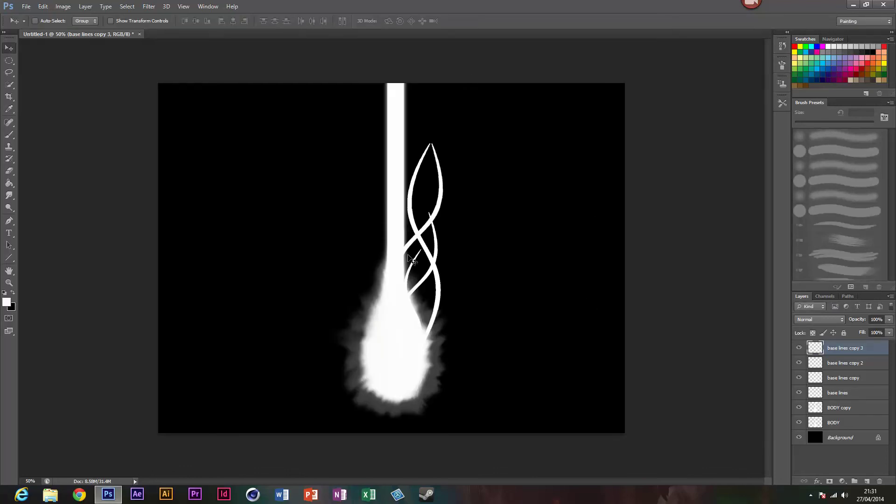
# Add another mirrored copy, enlarged to about 128% and rotated about 24° clockwise
pyautogui.hotkey('ctrl', 'j')
pyautogui.hotkey('ctrl', 't')
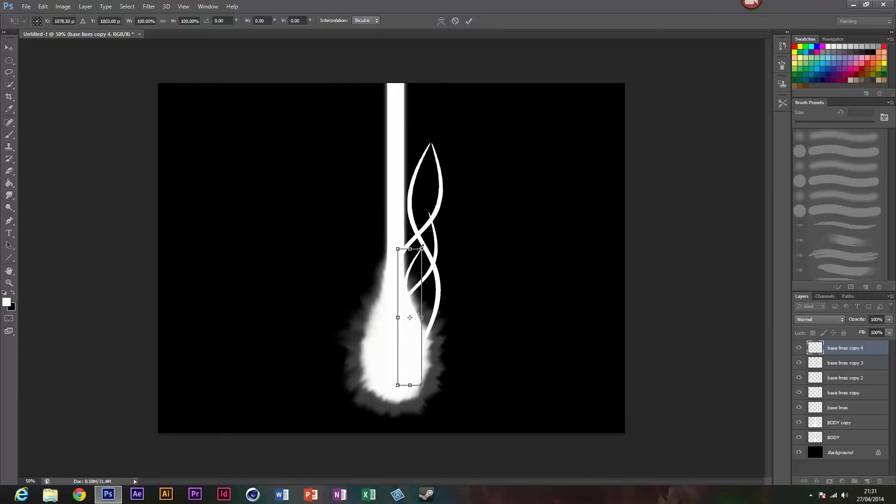
pyautogui.moveTo(421, 248); pyautogui.dragTo(429, 211)
pyautogui.rightClick(395, 383)
pyautogui.rightClick(421, 385)
pyautogui.click(449, 403)
pyautogui.moveTo(431, 250); pyautogui.dragTo(451, 250)
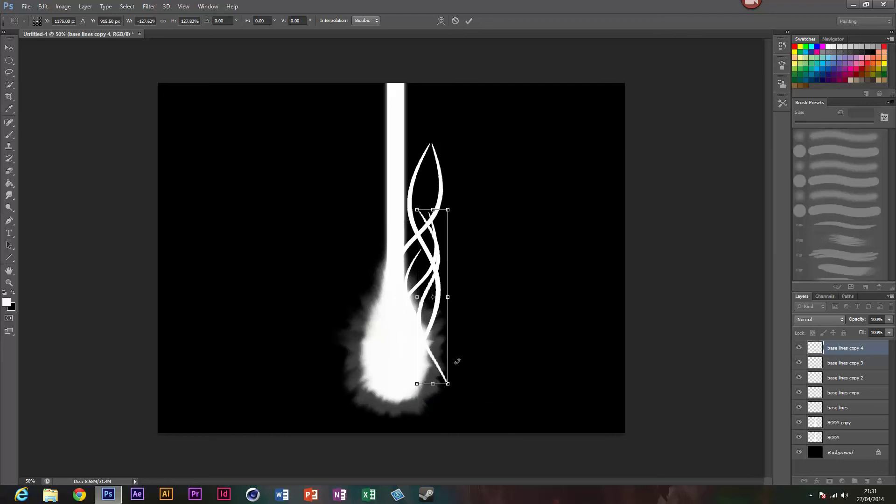
pyautogui.moveTo(460, 382); pyautogui.dragTo(423, 386)
pyautogui.moveTo(439, 278)
pyautogui.mouseDown()
pyautogui.moveTo(439, 262)
pyautogui.moveTo(431, 277)
pyautogui.mouseUp()
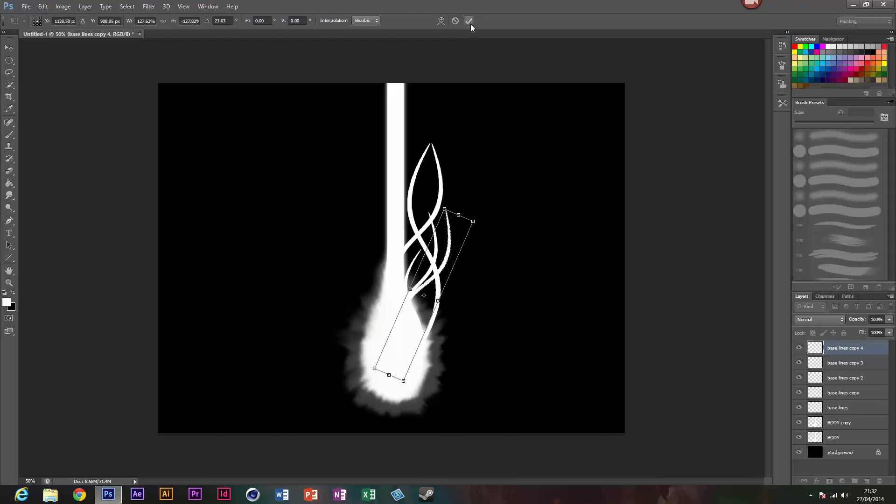
# Warp the newest copy, pulling its top end up and bending its upper part
pyautogui.rightClick(452, 262)
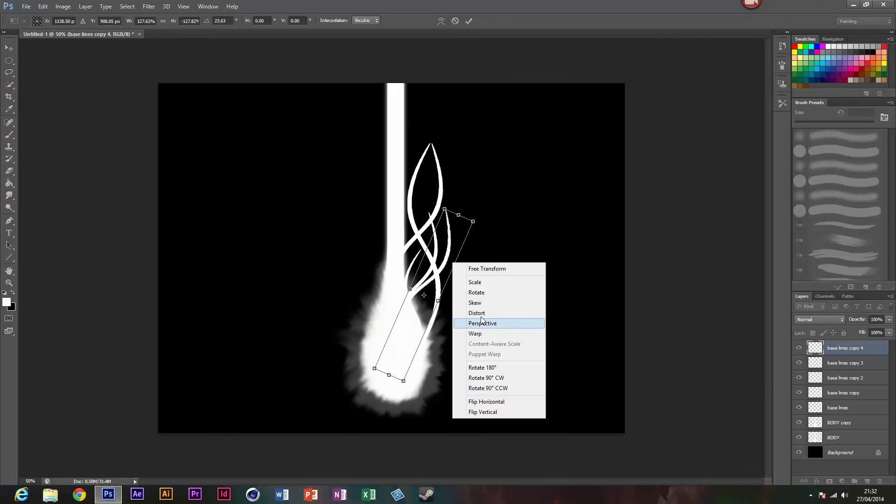
pyautogui.click(476, 333)
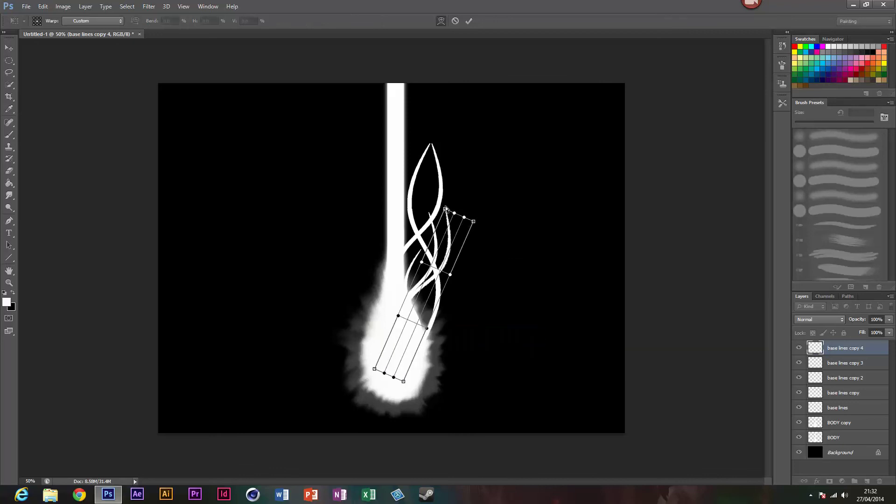
pyautogui.moveTo(446, 209); pyautogui.dragTo(444, 184)
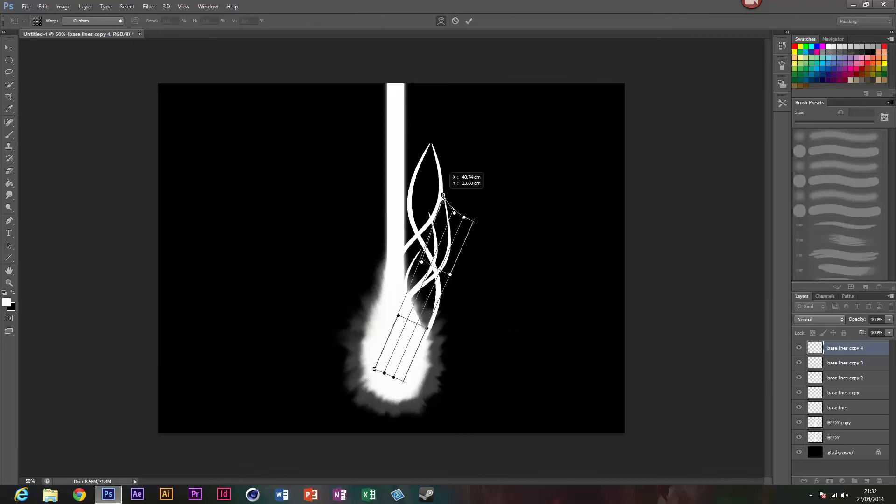
pyautogui.moveTo(454, 213); pyautogui.dragTo(472, 217)
pyautogui.press('Return')
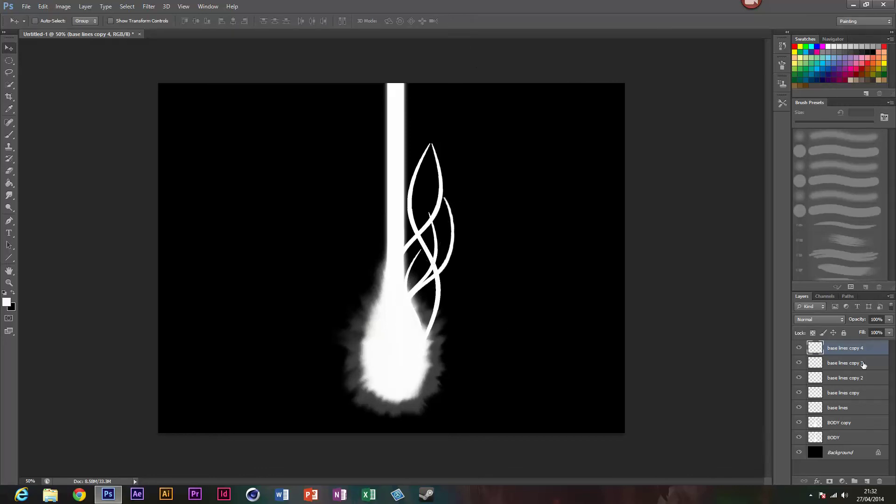
# Merge the five curve layers, then place a mirrored duplicate on the beam's left side
pyautogui.keyDown('shift'); pyautogui.click(853, 406); pyautogui.keyUp('shift')
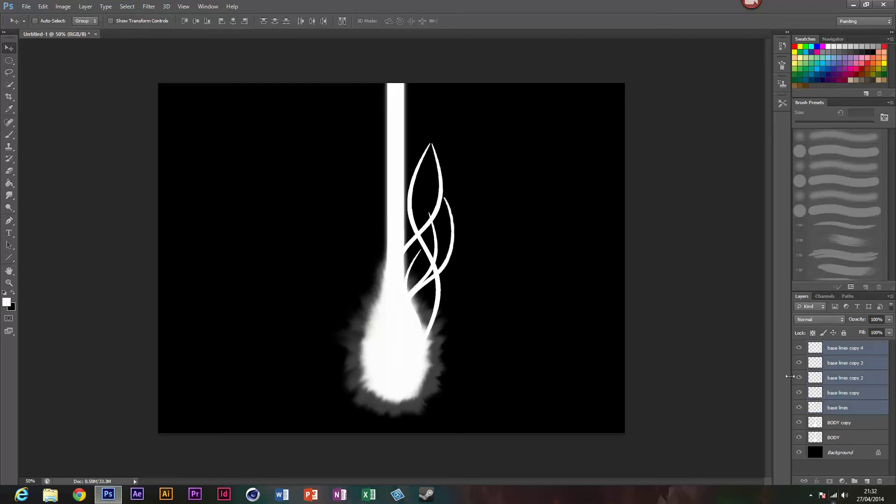
pyautogui.hotkey('ctrl', 'e')
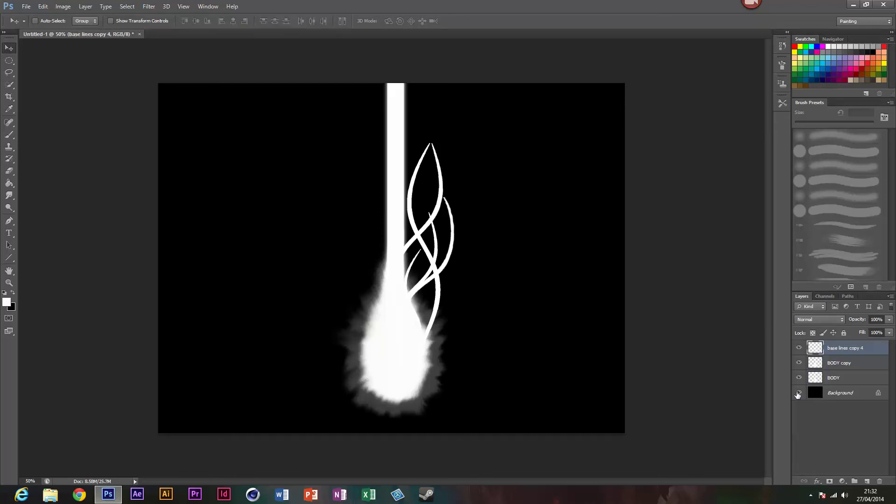
pyautogui.hotkey('ctrl', 'j')
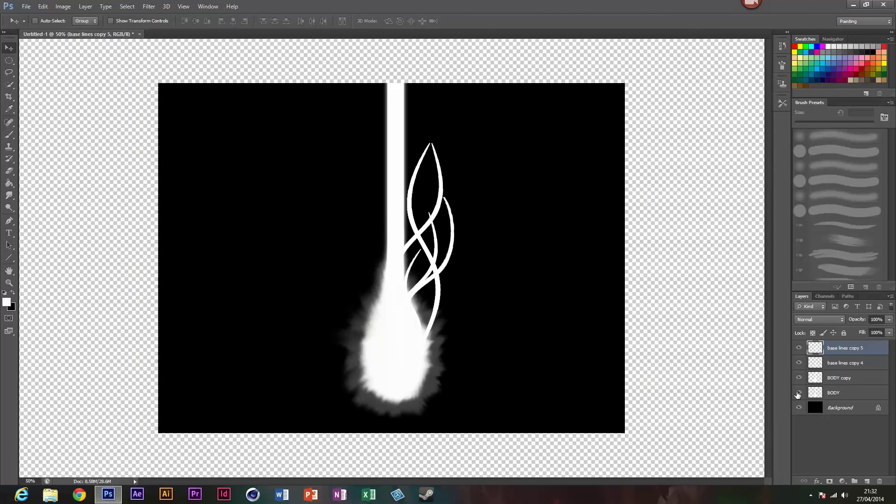
pyautogui.moveTo(454, 232); pyautogui.dragTo(450, 232)
pyautogui.hotkey('ctrl', 't')
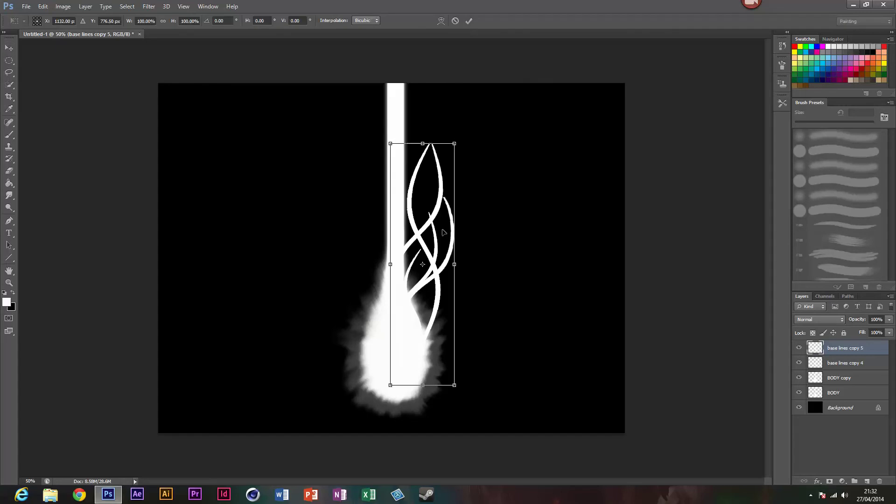
pyautogui.rightClick(420, 252)
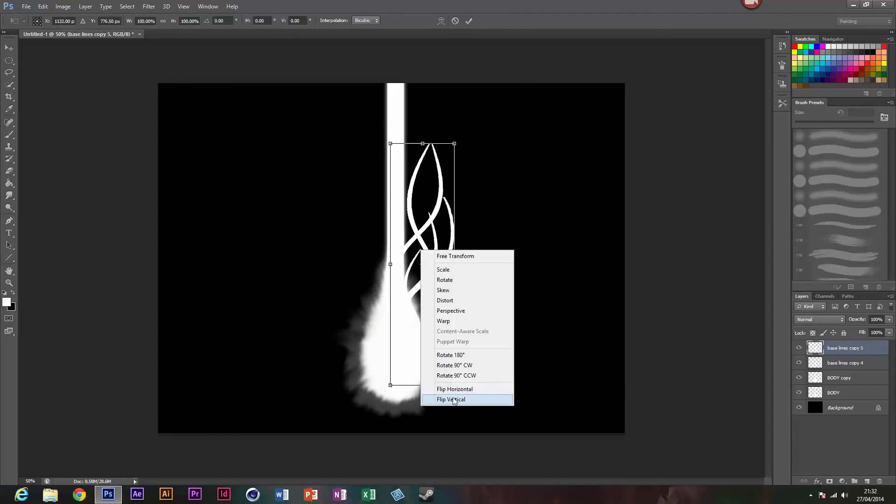
pyautogui.click(454, 393)
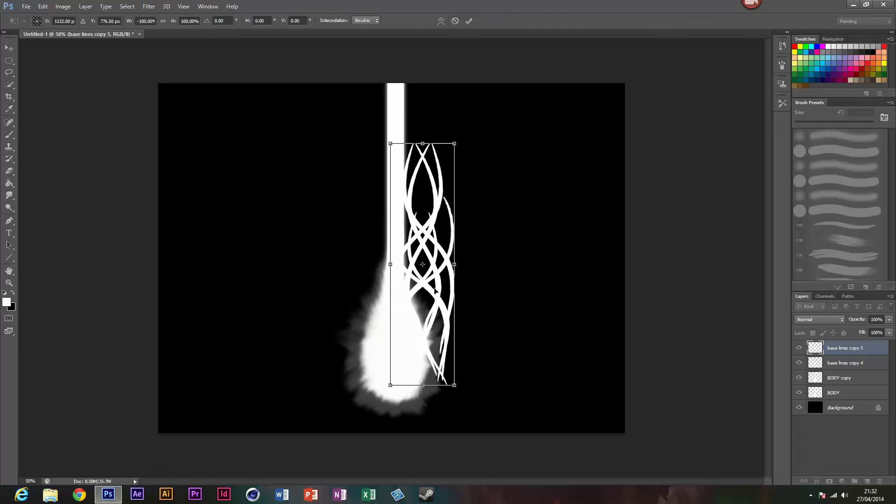
pyautogui.moveTo(435, 289); pyautogui.dragTo(380, 290)
pyautogui.click(469, 21)
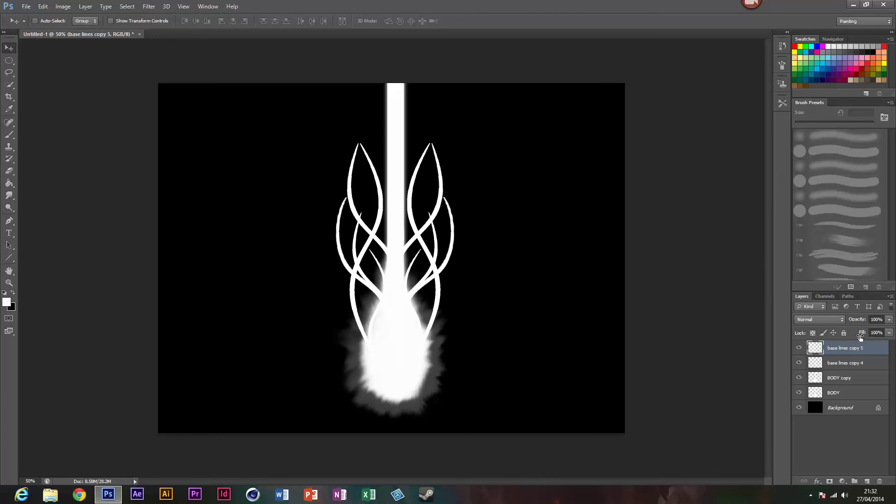
# Merge the mirrored strands into one layer and rename it 'base lines'
pyautogui.press('Delete')
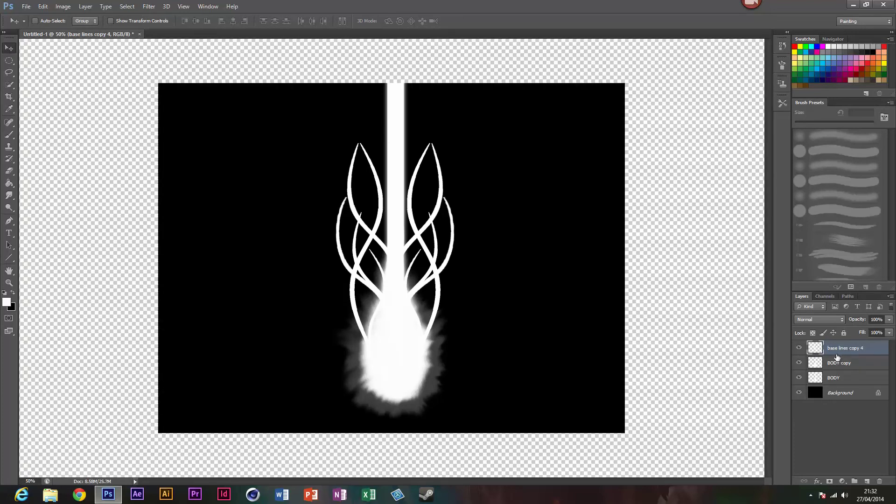
pyautogui.click(93, 5)
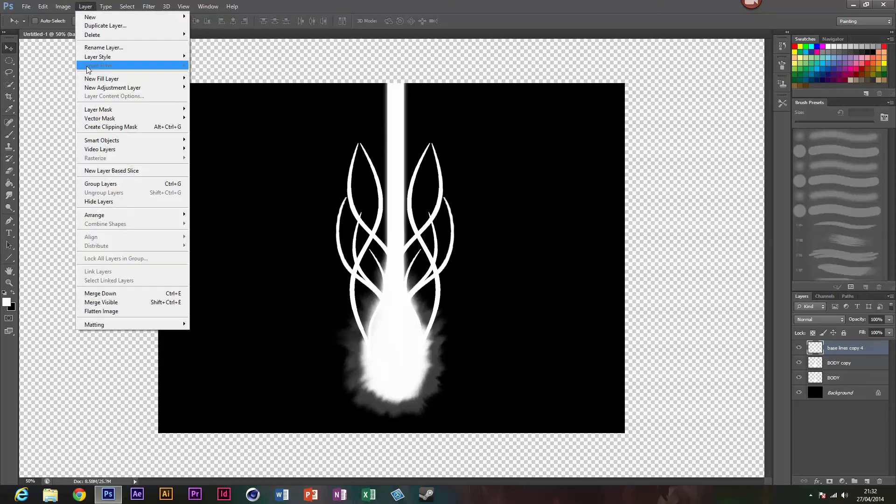
pyautogui.click(104, 47)
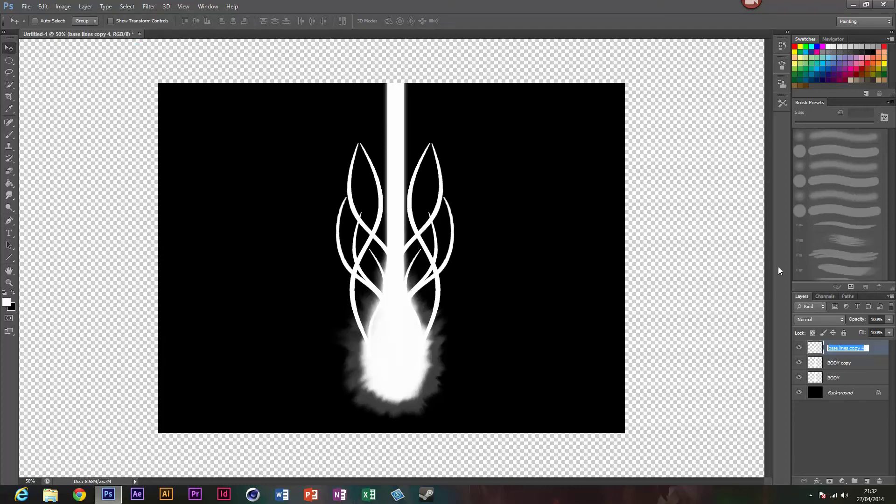
pyautogui.write('base lines')
pyautogui.press('Return')
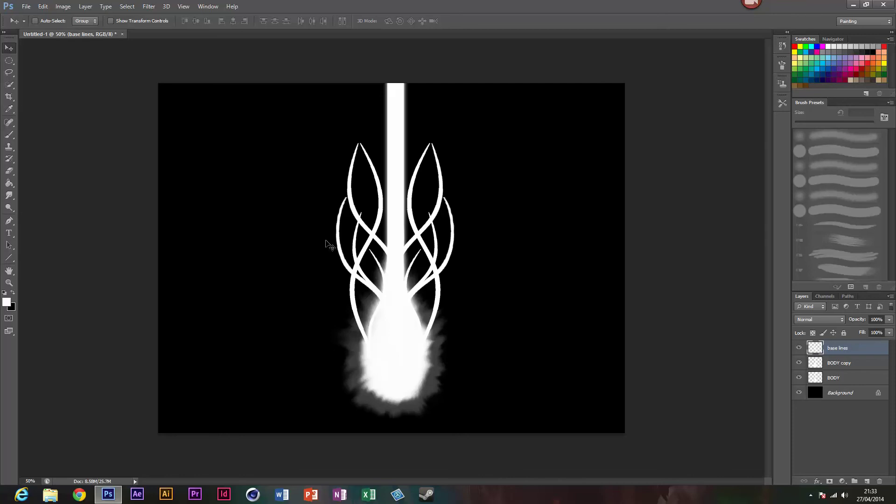
pyautogui.click(860, 363)
# Merge BODY copy into BODY and give the brush Shape Dynamics and 1000% Scattering, count 2
pyautogui.hotkey('ctrl', 'e')
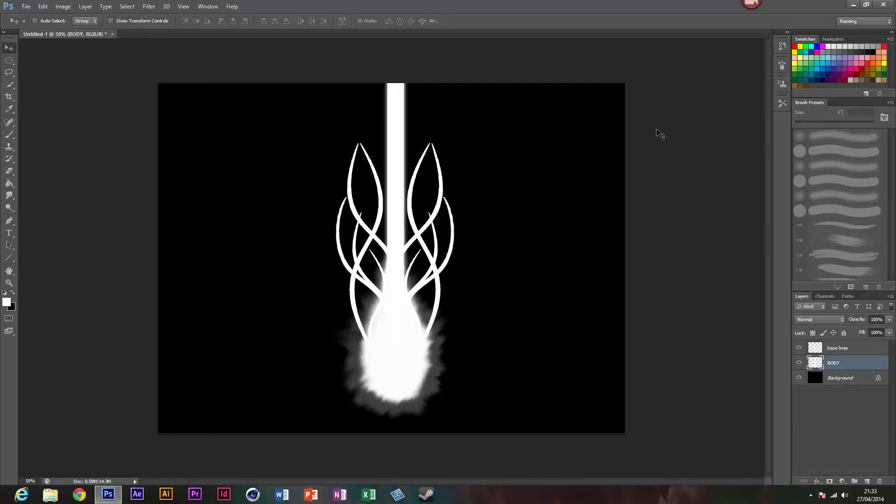
pyautogui.click(781, 65)
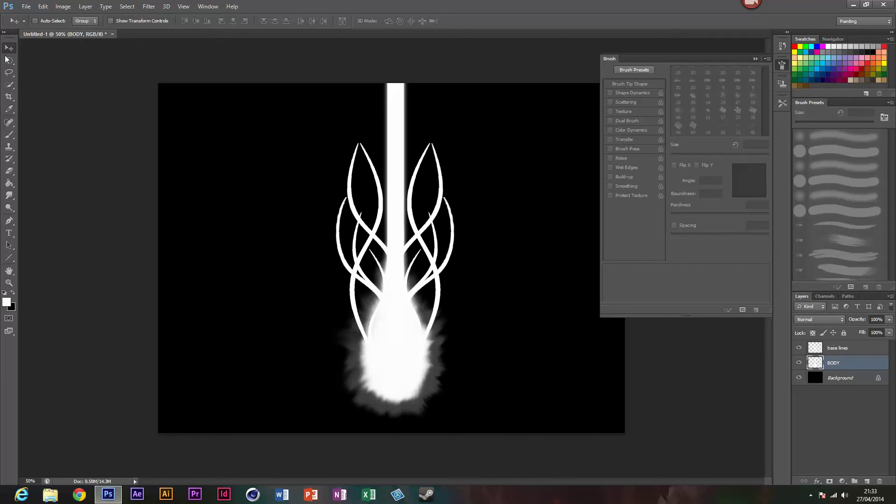
pyautogui.click(9, 135)
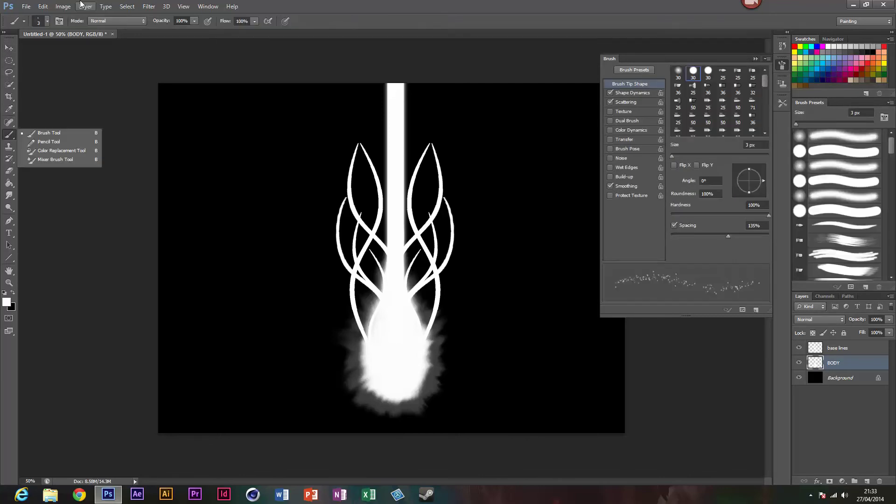
pyautogui.click(43, 133)
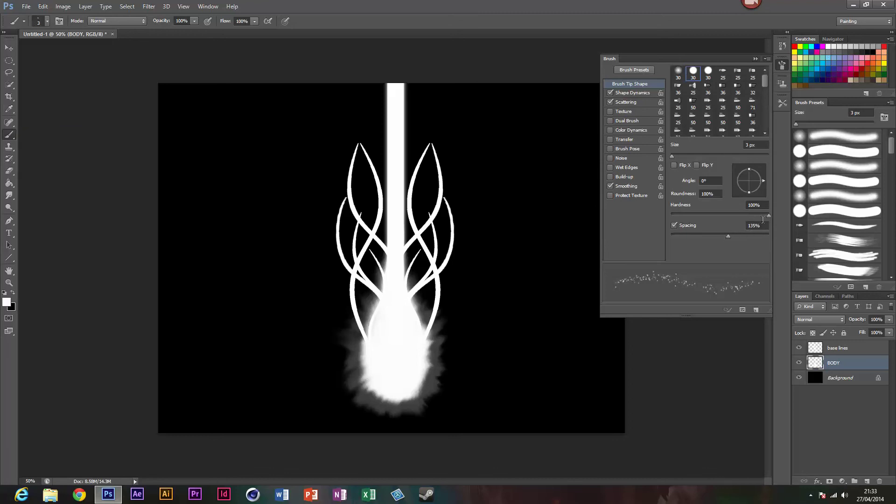
pyautogui.click(631, 93)
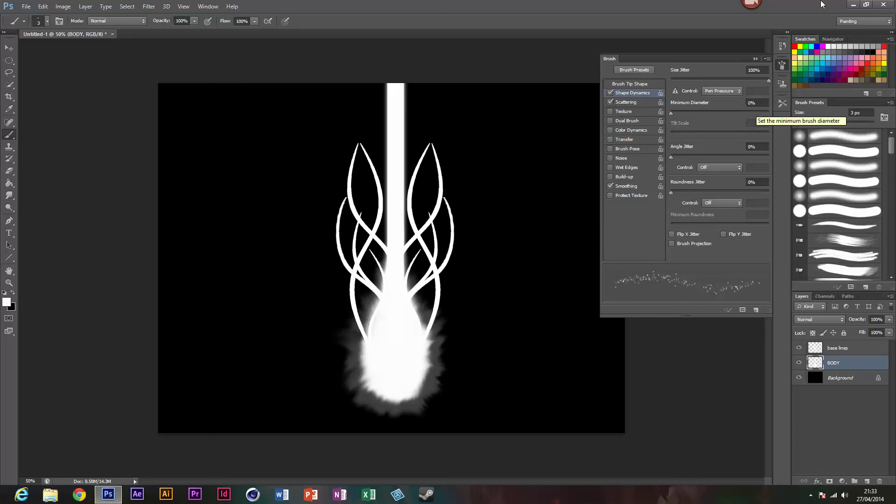
pyautogui.click(624, 102)
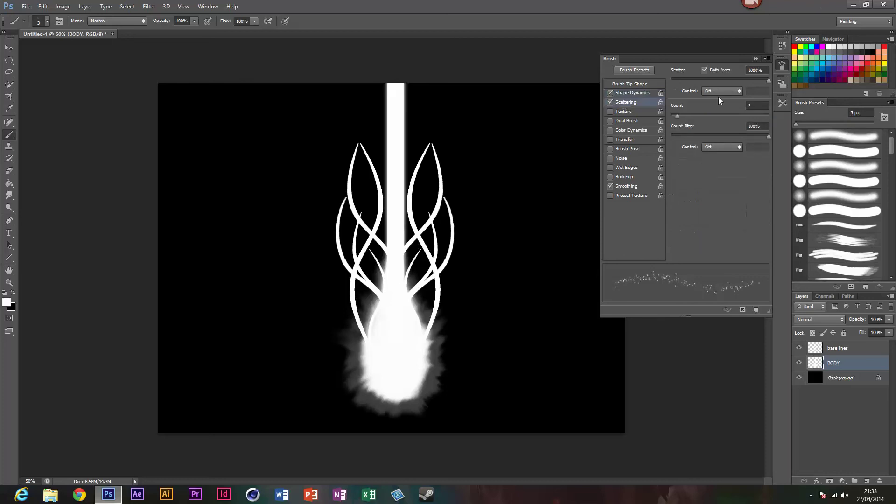
pyautogui.click(754, 58)
pyautogui.click(864, 350)
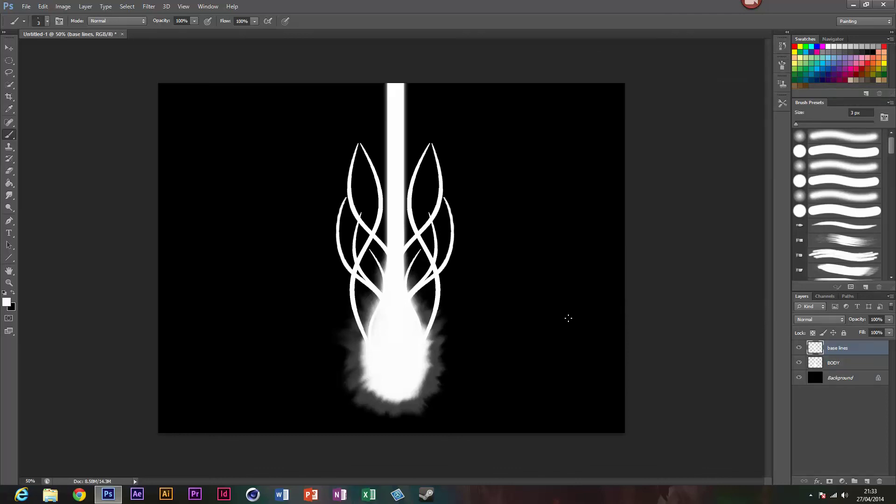
pyautogui.click(855, 481)
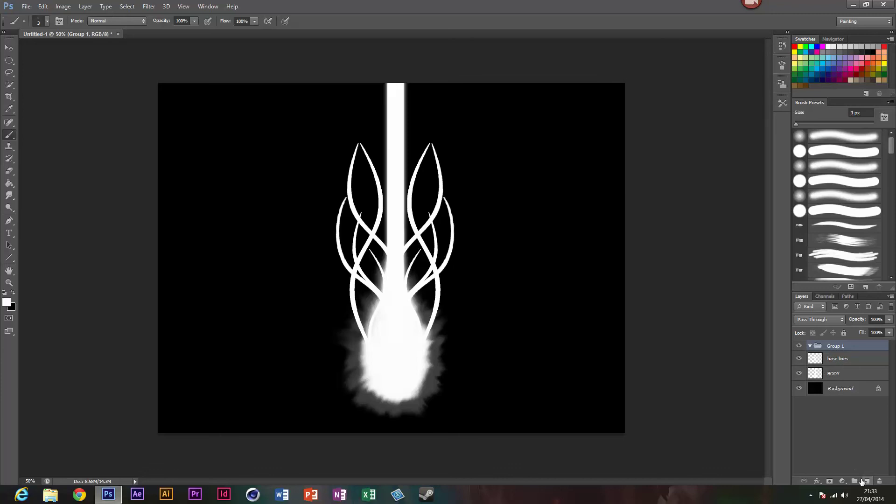
pyautogui.hotkey('ctrl', 'z')
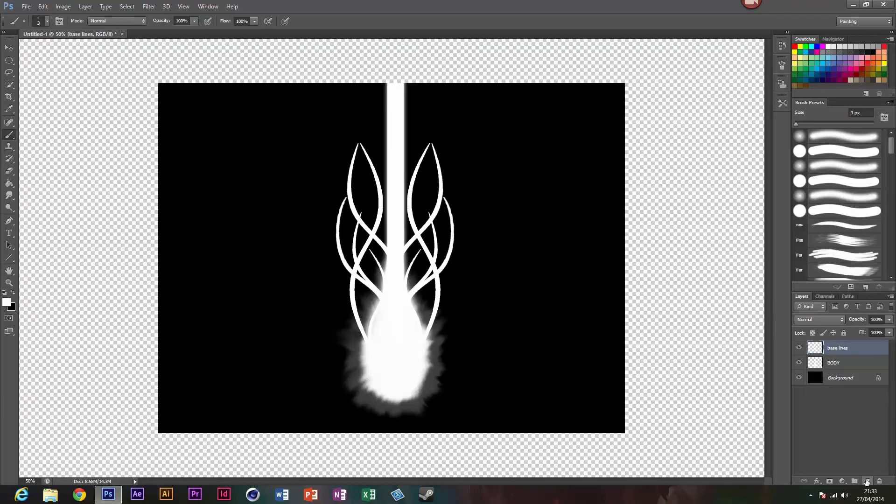
pyautogui.click(867, 481)
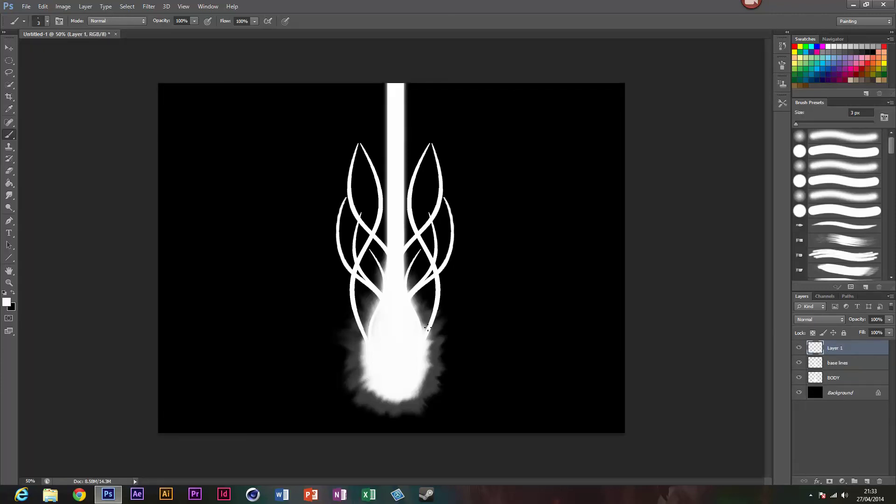
pyautogui.moveTo(431, 140)
pyautogui.mouseDown()
pyautogui.moveTo(409, 189)
pyautogui.moveTo(437, 319)
pyautogui.mouseUp()
pyautogui.moveTo(428, 220); pyautogui.dragTo(409, 193)
pyautogui.moveTo(413, 152); pyautogui.dragTo(429, 310)
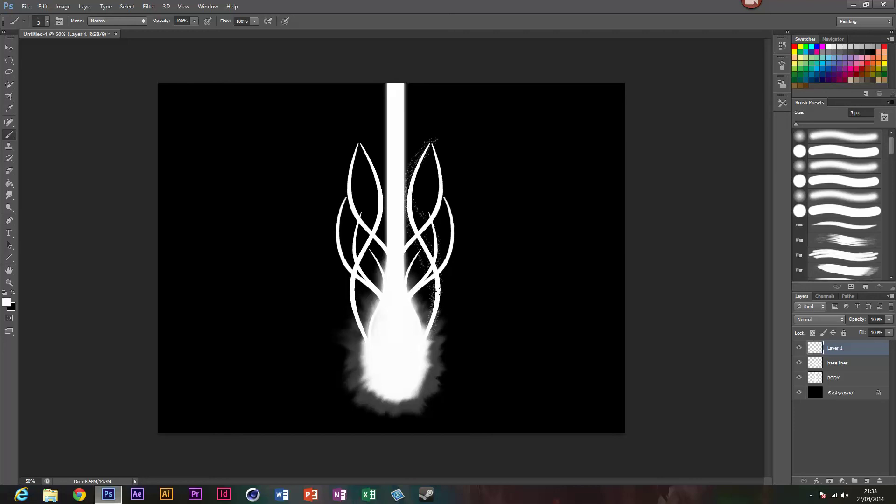
pyautogui.hotkey('ctrl', 'alt', 'z')
pyautogui.hotkey('ctrl', 'alt', 'z')
pyautogui.hotkey('ctrl', 'alt', 'z')
pyautogui.hotkey('ctrl', 'alt', 'z')
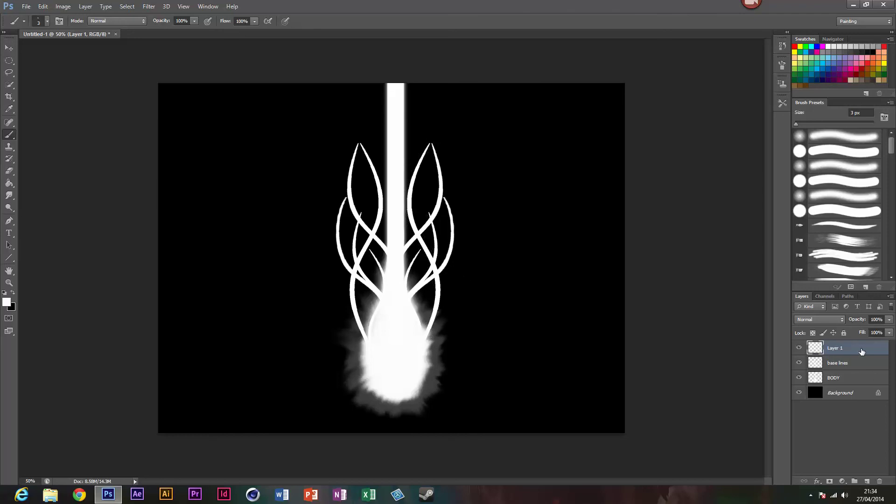
pyautogui.press('Delete')
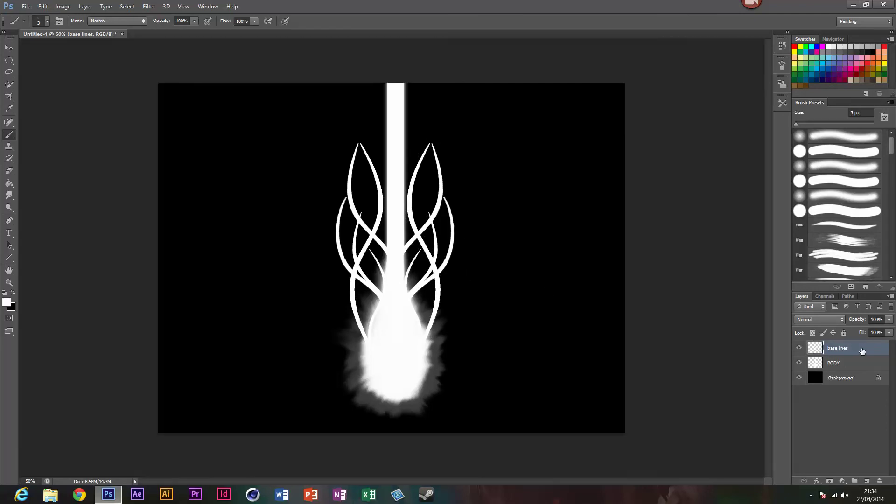
# Apply a Gaussian Blur with a lowered radius to the base lines strands
pyautogui.click(149, 7)
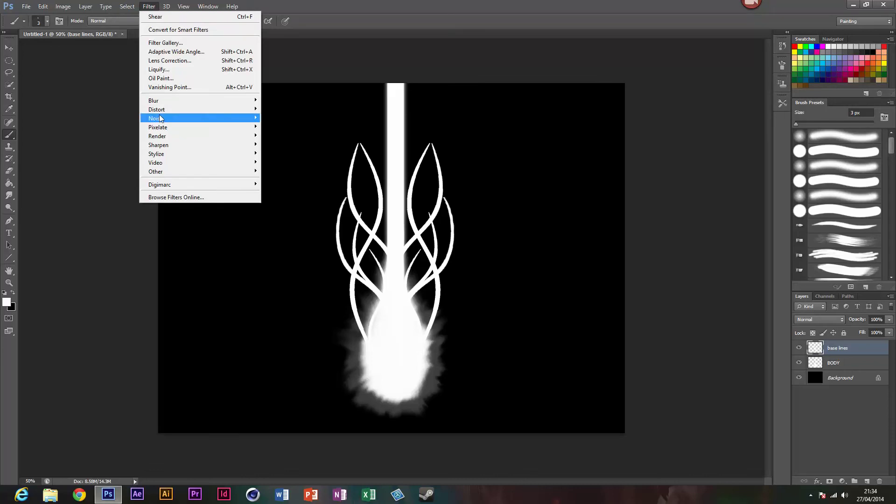
pyautogui.moveTo(154, 100)
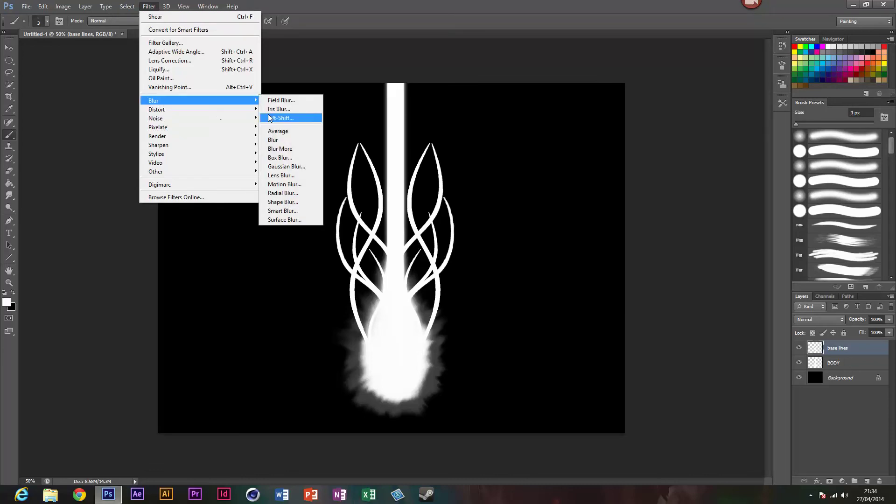
pyautogui.click(284, 167)
pyautogui.moveTo(235, 271)
pyautogui.mouseDown()
pyautogui.moveTo(225, 271)
pyautogui.moveTo(233, 279)
pyautogui.mouseUp()
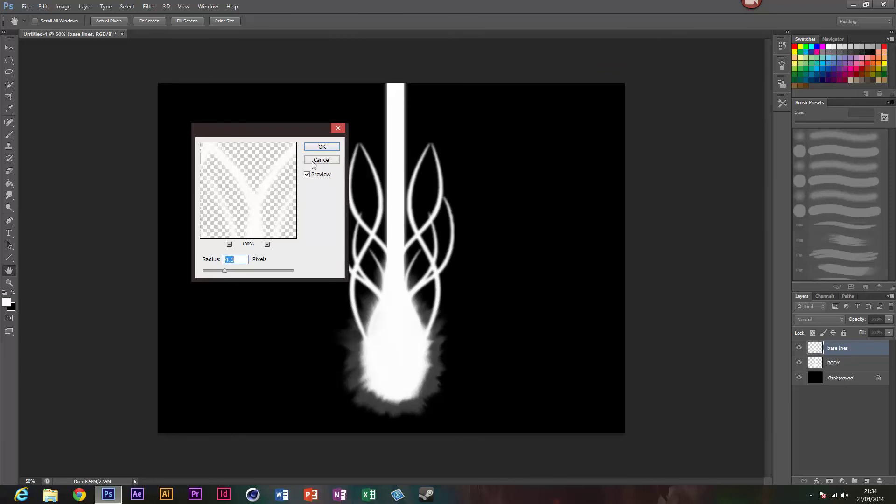
pyautogui.click(322, 146)
pyautogui.press('b')
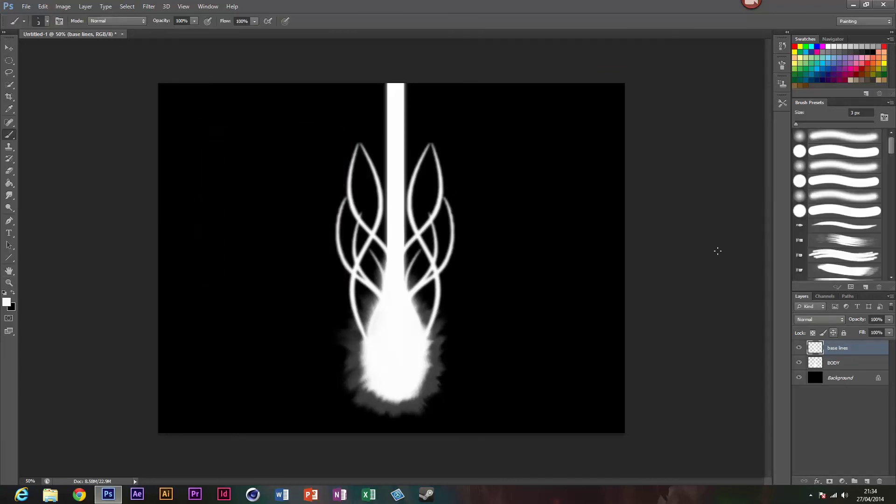
# Add a new layer and spray white speckles down the right loop
pyautogui.rightClick(9, 135)
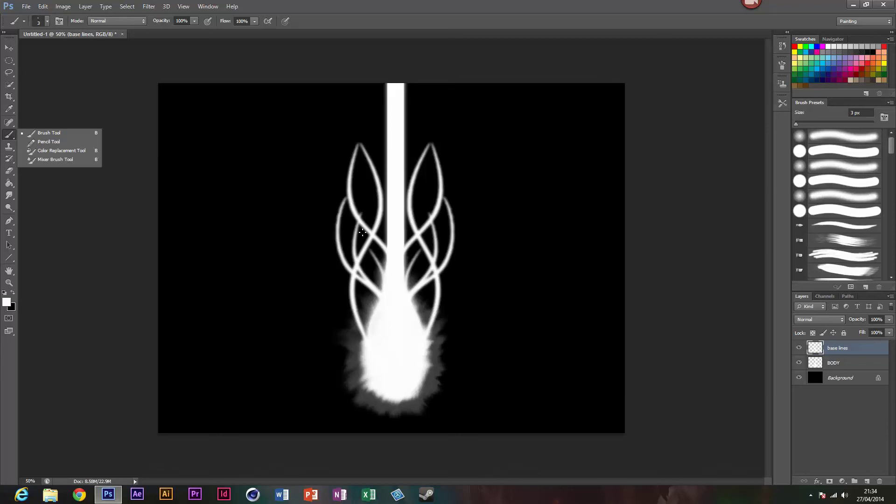
pyautogui.click(868, 481)
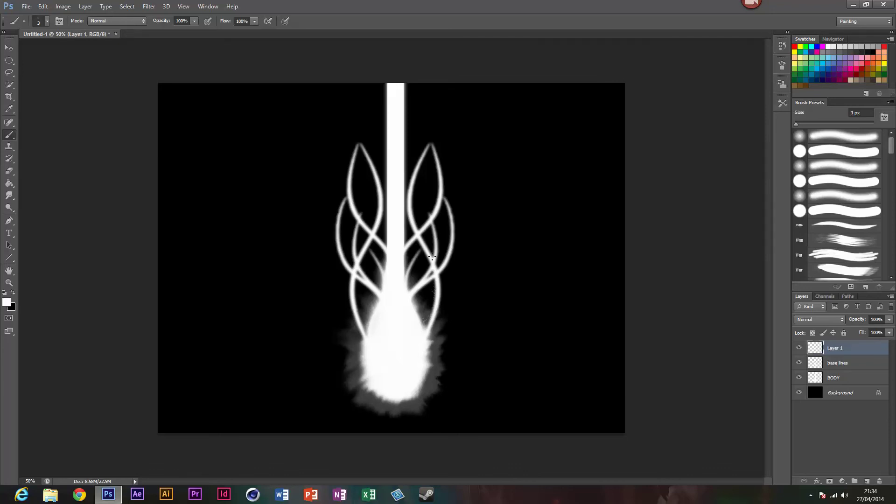
pyautogui.moveTo(428, 151)
pyautogui.mouseDown()
pyautogui.moveTo(407, 197)
pyautogui.moveTo(409, 232)
pyautogui.mouseUp()
pyautogui.moveTo(422, 154)
pyautogui.mouseDown()
pyautogui.moveTo(430, 142)
pyautogui.moveTo(444, 210)
pyautogui.moveTo(433, 205)
pyautogui.moveTo(436, 263)
pyautogui.mouseUp()
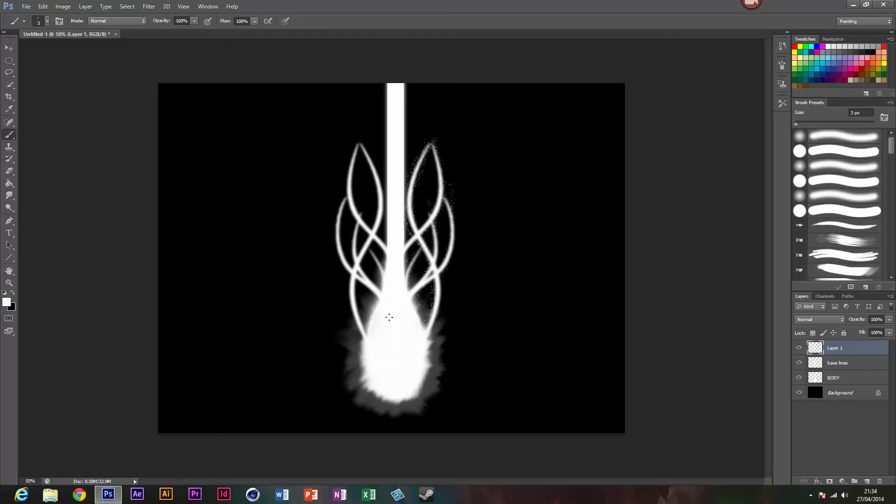
# Speckle the left loop's outer edge, inner side, lower edge and upper tip
pyautogui.moveTo(342, 185)
pyautogui.mouseDown()
pyautogui.moveTo(337, 260)
pyautogui.moveTo(369, 291)
pyautogui.mouseUp()
pyautogui.moveTo(369, 173); pyautogui.dragTo(357, 132)
pyautogui.moveTo(350, 329); pyautogui.dragTo(350, 312)
pyautogui.moveTo(357, 227); pyautogui.dragTo(355, 217)
pyautogui.moveTo(356, 132); pyautogui.dragTo(351, 161)
# Erase stray speckles near the left loop tip, leaving the 37 px standard Eraser active on Layer 1
pyautogui.click(9, 171)
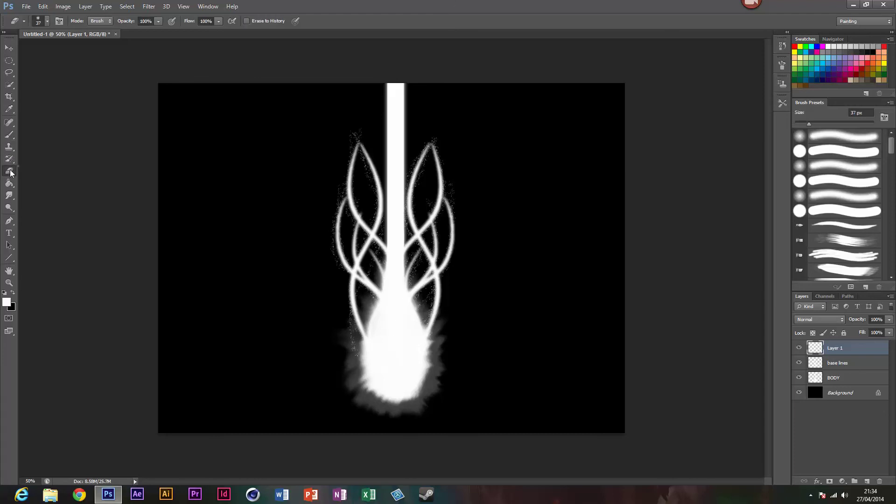
pyautogui.click(356, 337)
pyautogui.moveTo(352, 135); pyautogui.dragTo(357, 130)
pyautogui.click(10, 135)
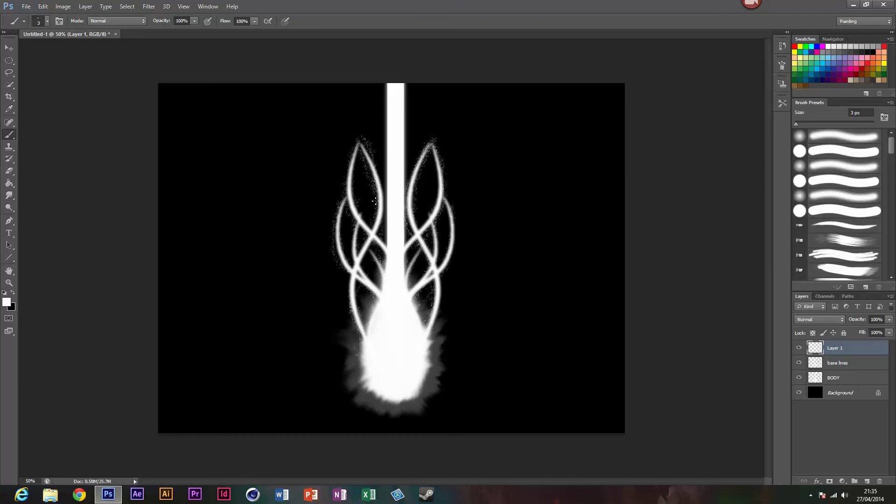
pyautogui.moveTo(24, 188)
pyautogui.scroll(2, 409, 266)
pyautogui.scroll(-1, 408, 265)
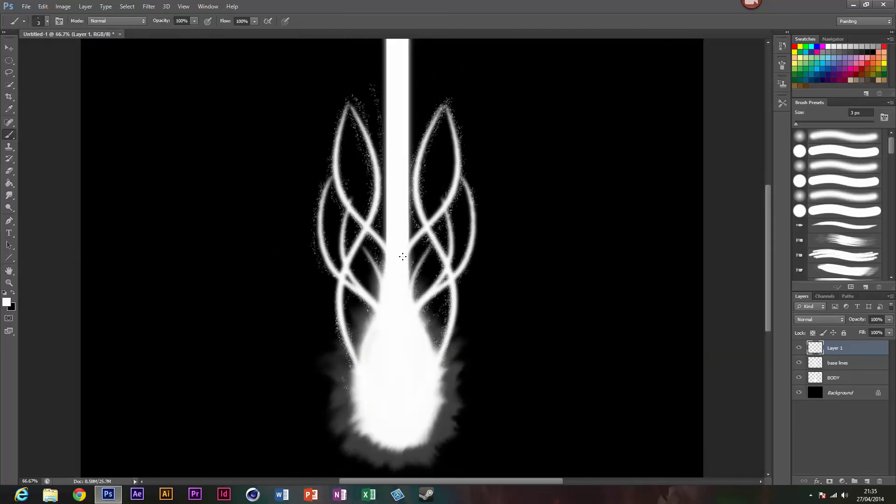
pyautogui.click(9, 170)
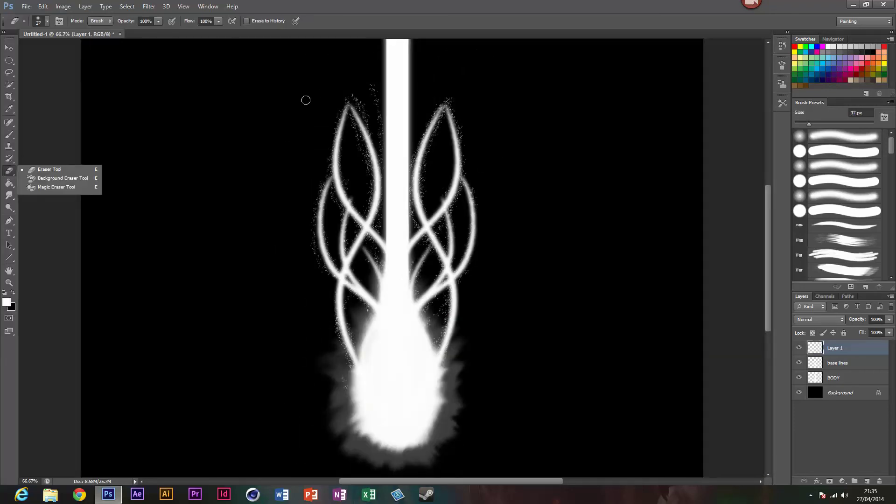
pyautogui.click(367, 104)
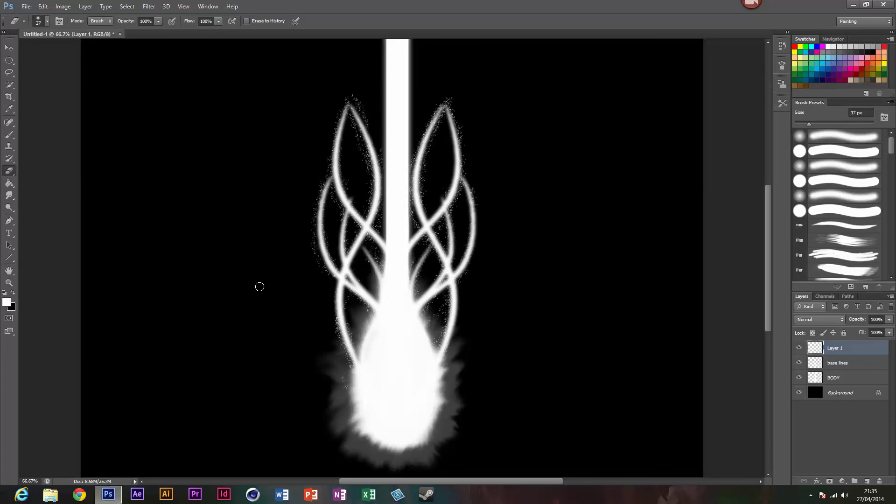
# Rename Layer 1 to 'dot'
pyautogui.click(63, 6)
pyautogui.moveTo(85, 7)
pyautogui.click(103, 47)
pyautogui.write('dot')
pyautogui.press('Return')
# Cancel Hue/Saturation without applying it and return to the standard 3 px Brush Tool
pyautogui.hotkey('ctrl', 'u')
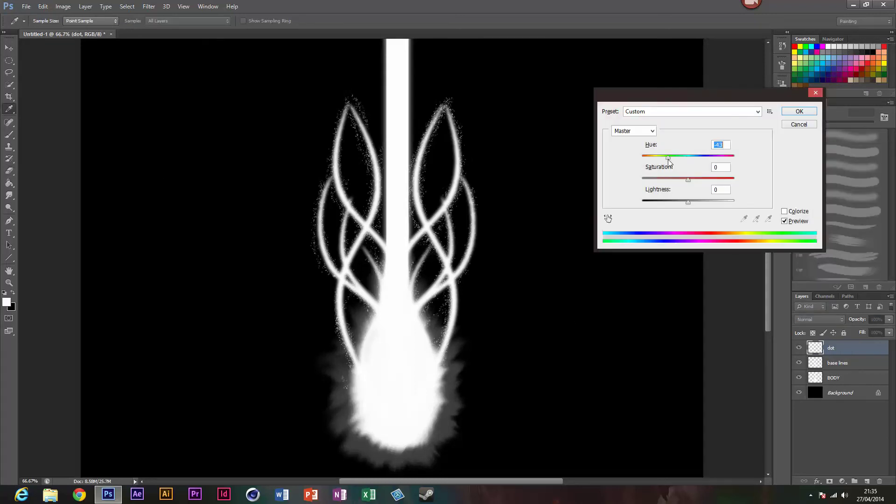
pyautogui.click(799, 124)
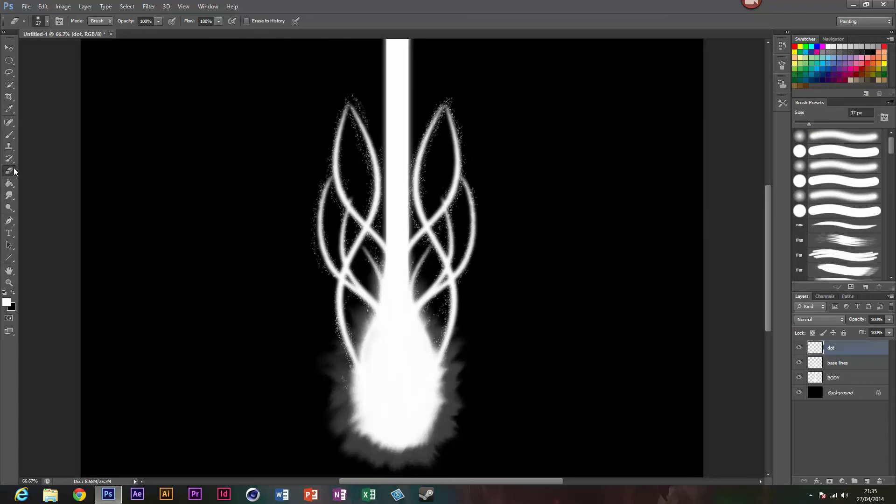
pyautogui.click(9, 135)
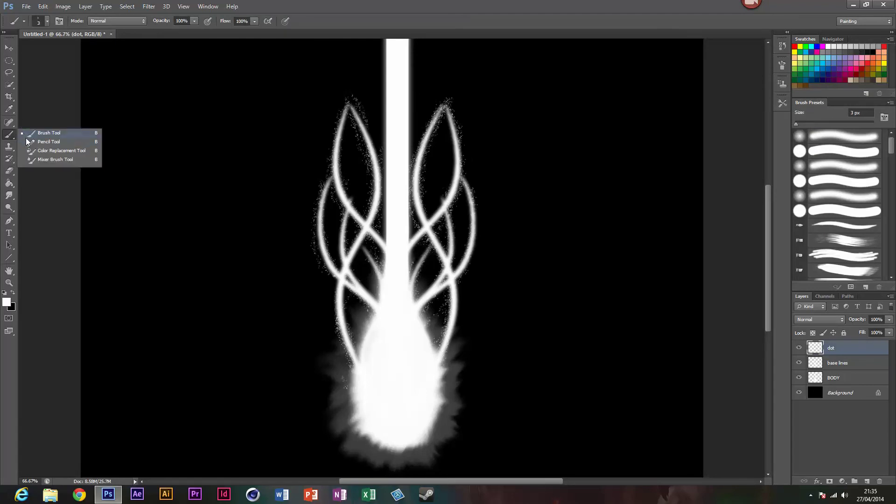
pyautogui.click(54, 135)
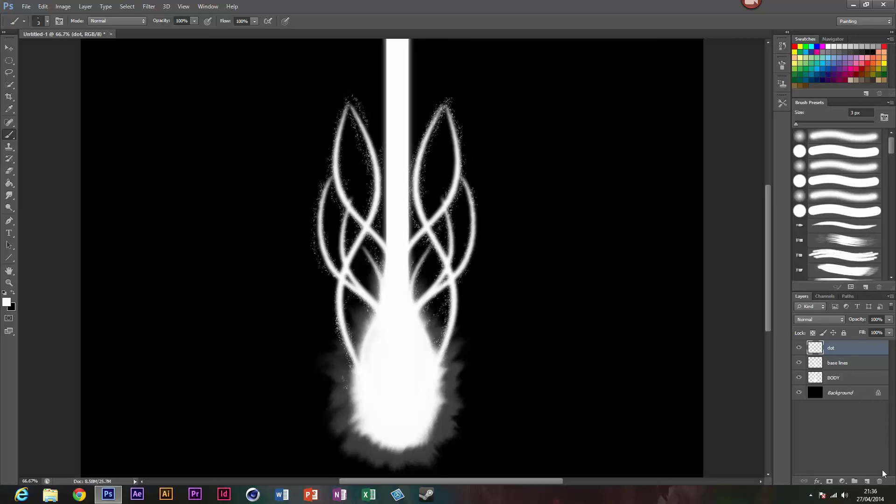
# Add a new layer above dot and set a 174 px hard round brush, undoing a test dot
pyautogui.click(867, 481)
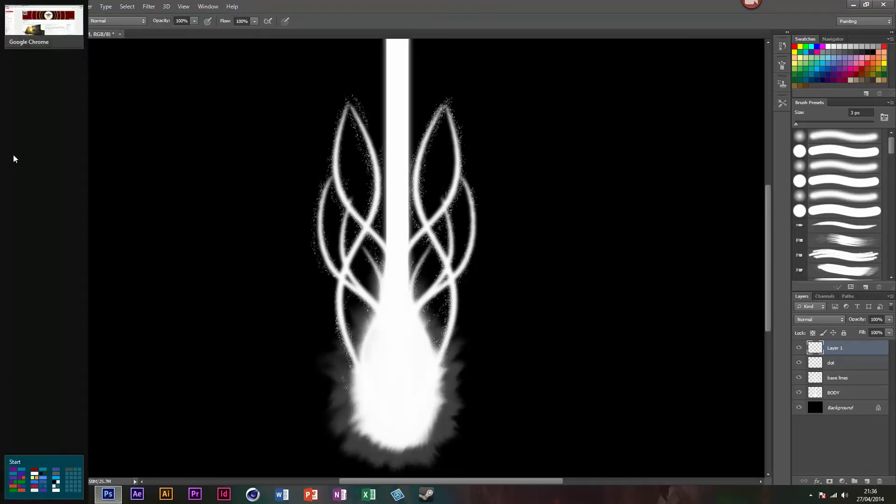
pyautogui.rightClick(11, 135)
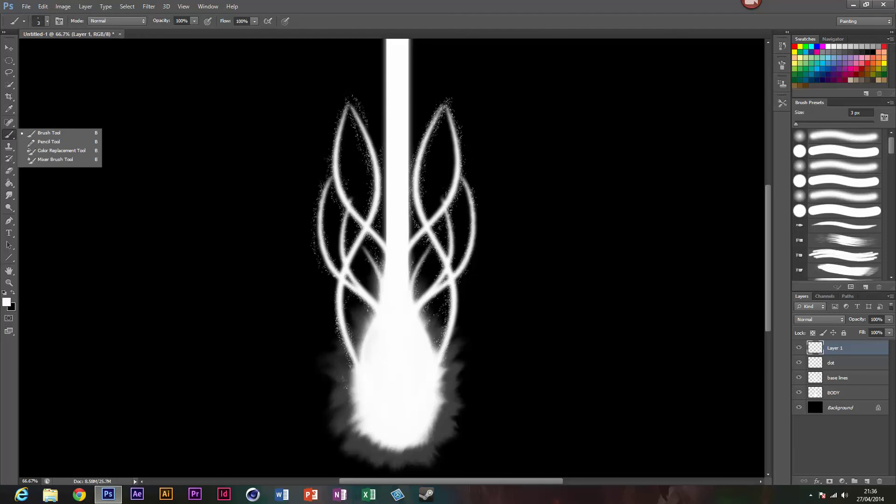
pyautogui.click(68, 133)
pyautogui.click(47, 21)
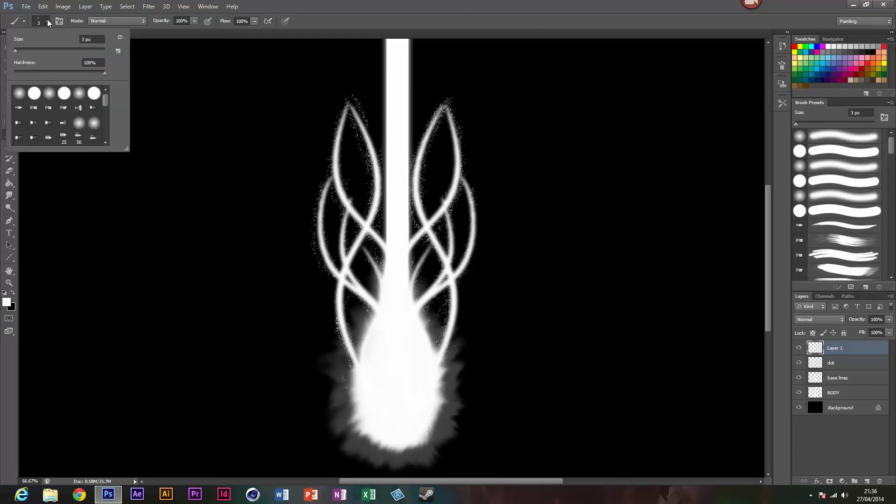
pyautogui.click(33, 93)
pyautogui.click(96, 39)
pyautogui.click(219, 131)
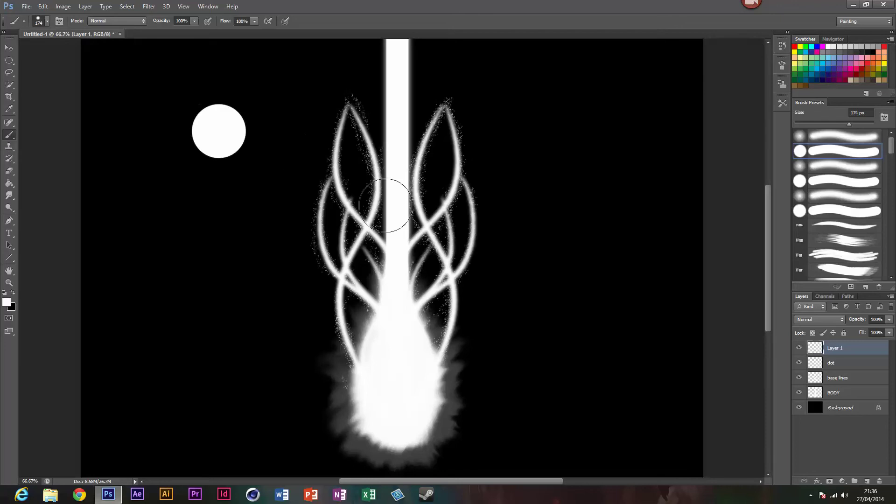
pyautogui.hotkey('ctrl', 'z')
# Trial red tinting on a Color-mode layer, keep red as paint colour, and delete the layer
pyautogui.click(820, 320)
pyautogui.click(814, 301)
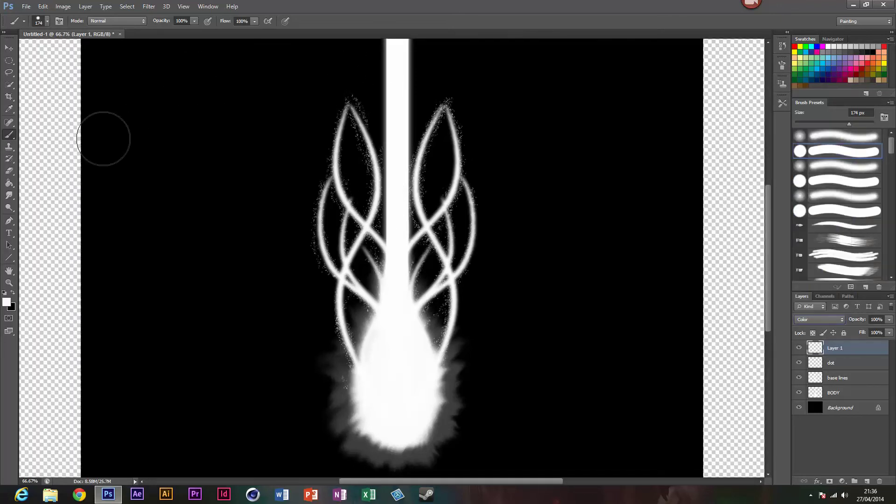
pyautogui.click(6, 302)
pyautogui.click(645, 176)
pyautogui.click(747, 170)
pyautogui.moveTo(347, 110)
pyautogui.mouseDown()
pyautogui.moveTo(394, 134)
pyautogui.moveTo(386, 140)
pyautogui.moveTo(354, 373)
pyautogui.moveTo(346, 196)
pyautogui.moveTo(359, 243)
pyautogui.mouseUp()
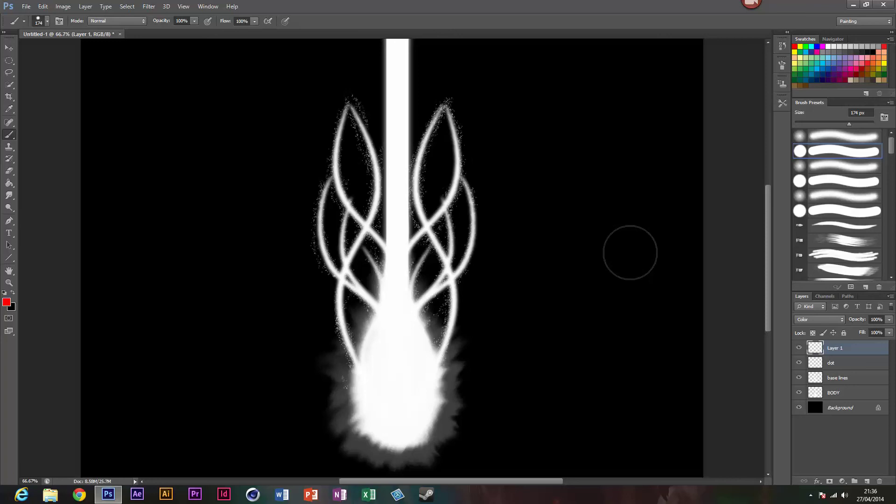
pyautogui.press('Delete')
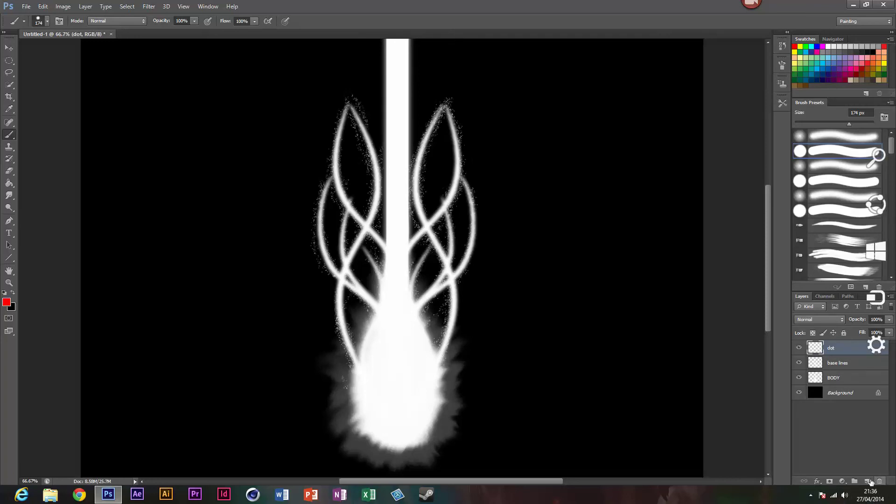
# Add a new layer above dot and rename it 'color'
pyautogui.click(868, 481)
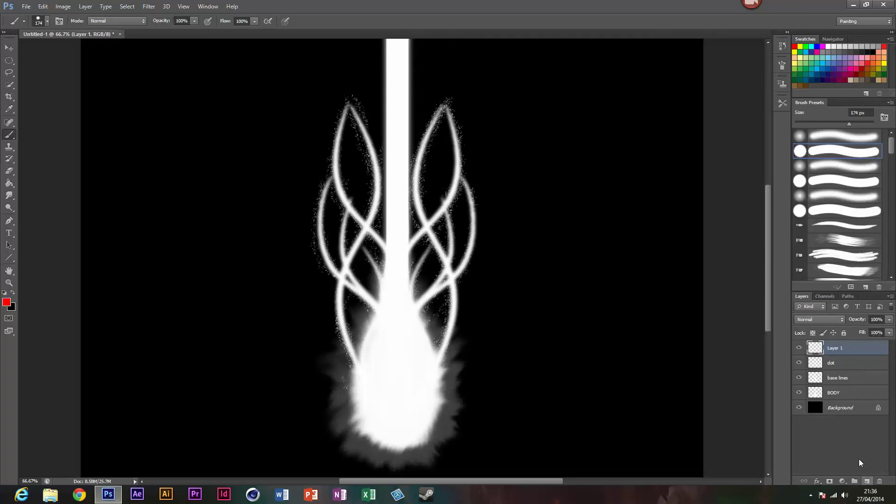
pyautogui.click(85, 7)
pyautogui.click(100, 47)
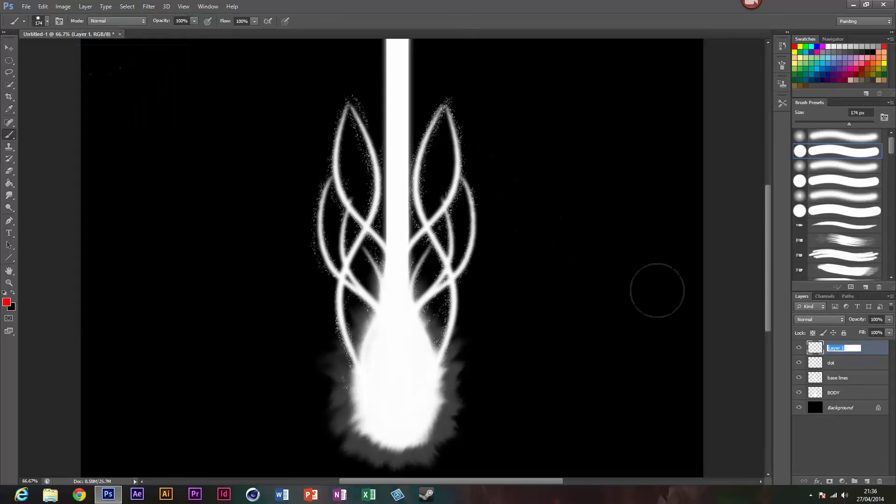
pyautogui.write('color')
pyautogui.press('Return')
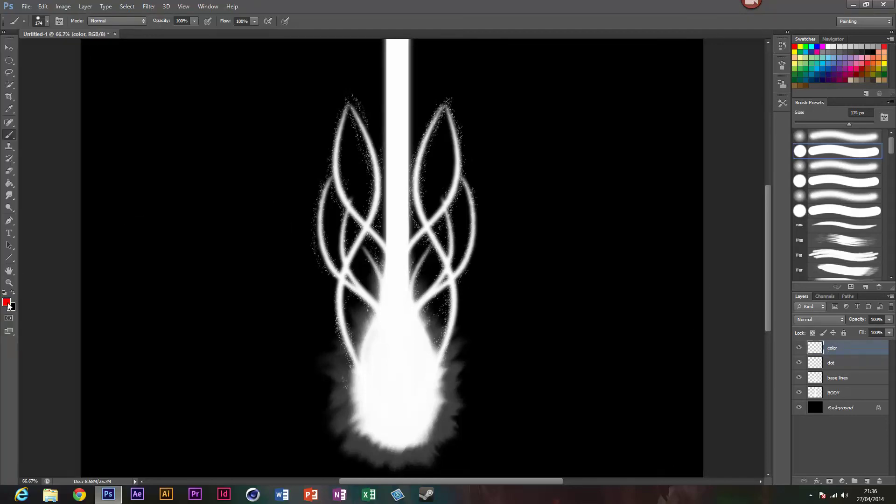
# Set the foreground colour to cyan #00c6ff and return to the Brush Tool
pyautogui.click(13, 293)
pyautogui.click(6, 302)
pyautogui.moveTo(659, 279); pyautogui.dragTo(656, 272)
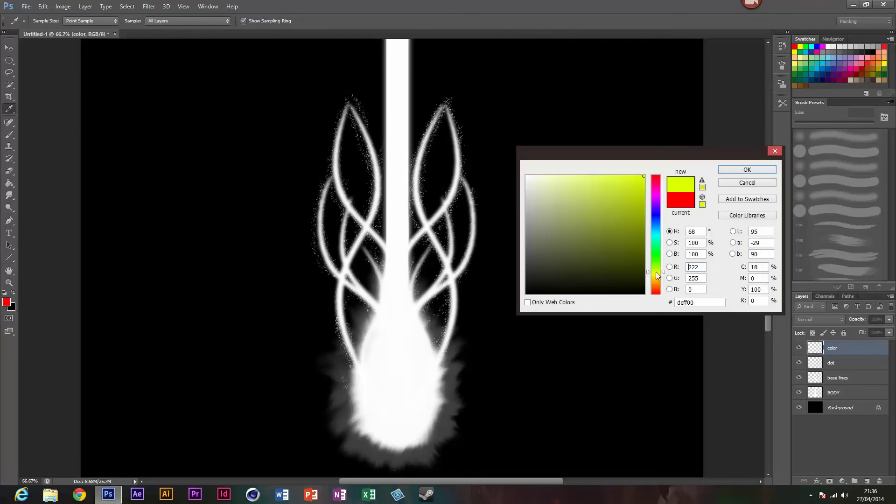
pyautogui.moveTo(601, 200)
pyautogui.mouseDown()
pyautogui.moveTo(632, 188)
pyautogui.moveTo(635, 210)
pyautogui.moveTo(696, 160)
pyautogui.mouseUp()
pyautogui.moveTo(656, 226); pyautogui.dragTo(657, 231)
pyautogui.click(747, 169)
pyautogui.press('b')
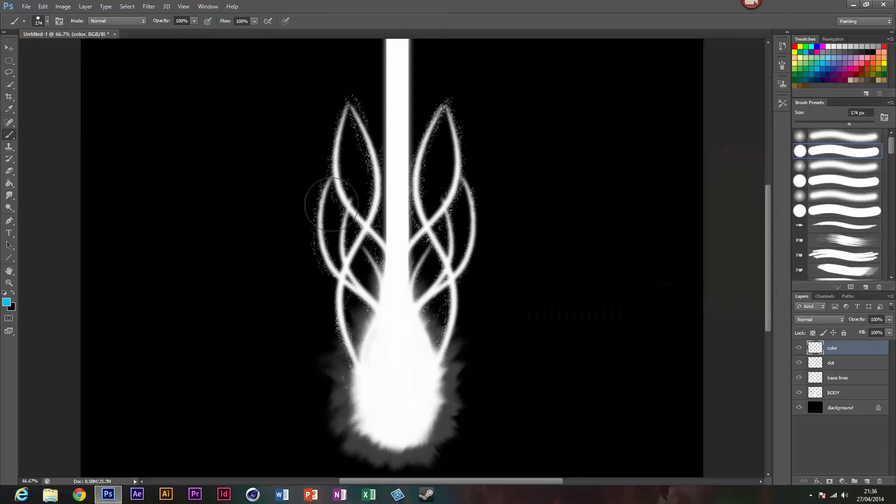
# Set the color layer's blend mode to Color
pyautogui.click(809, 315)
pyautogui.click(812, 309)
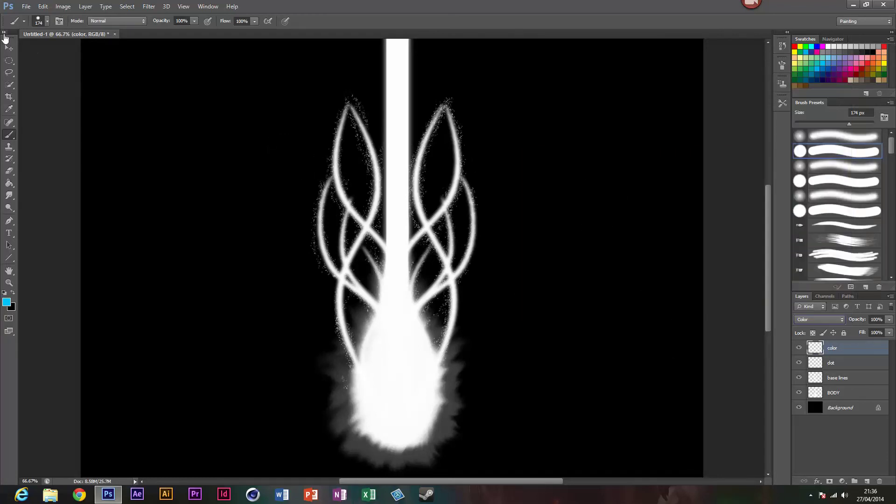
pyautogui.click(46, 22)
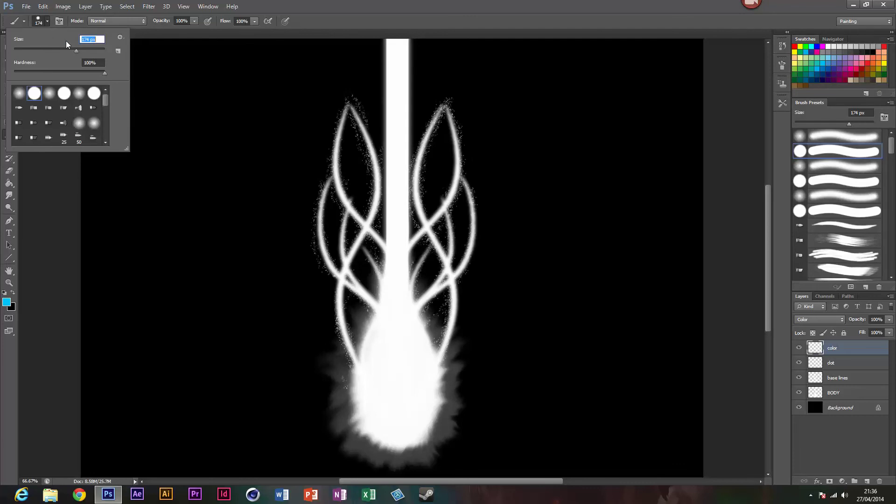
# With a 150 px brush, tint the left and right loops, lower crossing strands and strand ends cyan
pyautogui.write('150')
pyautogui.click(327, 100)
pyautogui.moveTo(348, 104)
pyautogui.mouseDown()
pyautogui.moveTo(320, 259)
pyautogui.moveTo(337, 347)
pyautogui.moveTo(333, 336)
pyautogui.mouseUp()
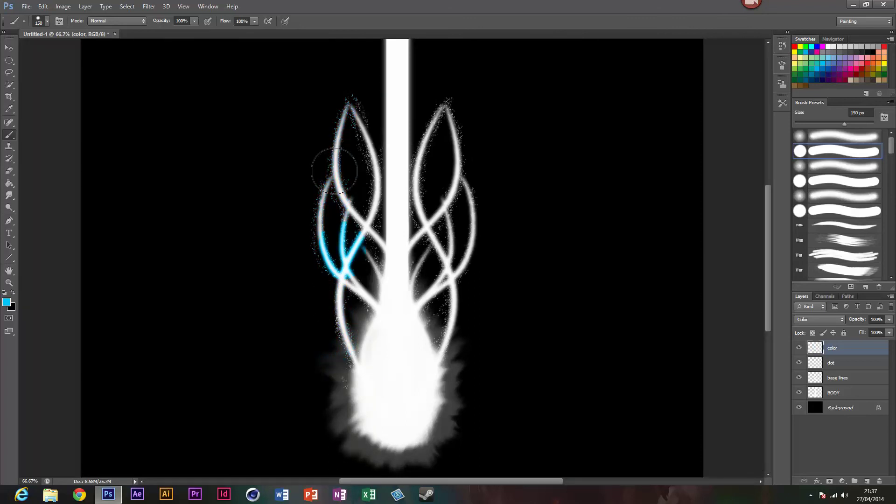
pyautogui.moveTo(347, 100)
pyautogui.mouseDown()
pyautogui.moveTo(369, 159)
pyautogui.moveTo(359, 191)
pyautogui.moveTo(366, 217)
pyautogui.mouseUp()
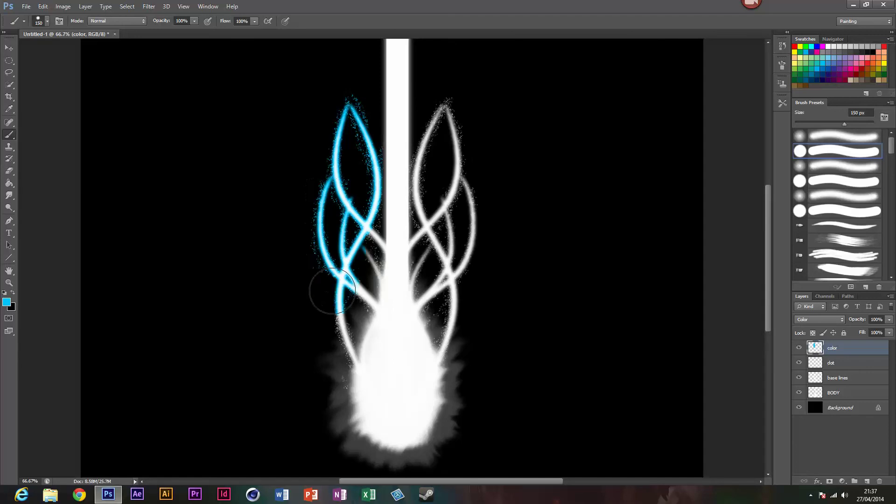
pyautogui.moveTo(452, 105)
pyautogui.mouseDown()
pyautogui.moveTo(439, 186)
pyautogui.moveTo(441, 268)
pyautogui.moveTo(453, 299)
pyautogui.moveTo(462, 182)
pyautogui.moveTo(434, 246)
pyautogui.moveTo(422, 224)
pyautogui.moveTo(455, 247)
pyautogui.moveTo(454, 327)
pyautogui.moveTo(436, 280)
pyautogui.moveTo(460, 298)
pyautogui.moveTo(446, 329)
pyautogui.mouseUp()
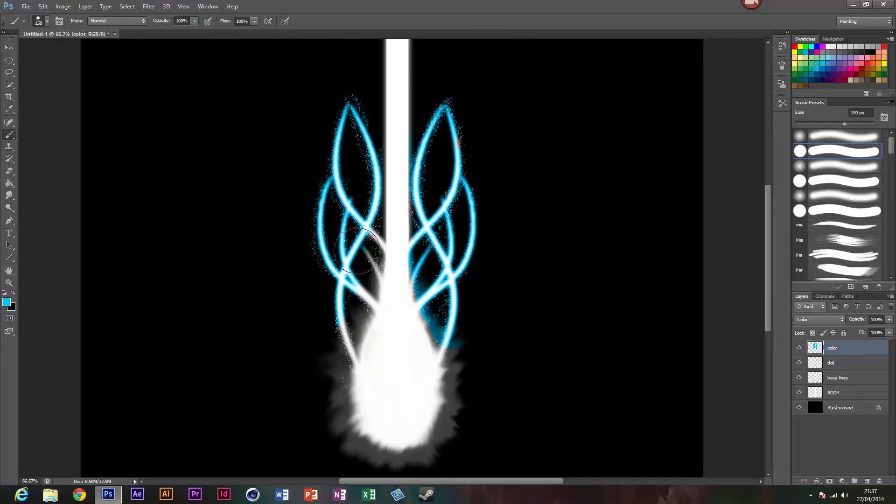
pyautogui.moveTo(359, 243)
pyautogui.mouseDown()
pyautogui.moveTo(368, 273)
pyautogui.moveTo(339, 303)
pyautogui.moveTo(330, 346)
pyautogui.mouseUp()
pyautogui.moveTo(448, 336)
pyautogui.mouseDown()
pyautogui.moveTo(470, 344)
pyautogui.moveTo(462, 353)
pyautogui.mouseUp()
pyautogui.moveTo(322, 350); pyautogui.dragTo(330, 357)
# Keep brush blending at Normal and try a magenta stroke near the lower-left strand, then undo it
pyautogui.click(117, 22)
pyautogui.click(111, 25)
pyautogui.click(6, 302)
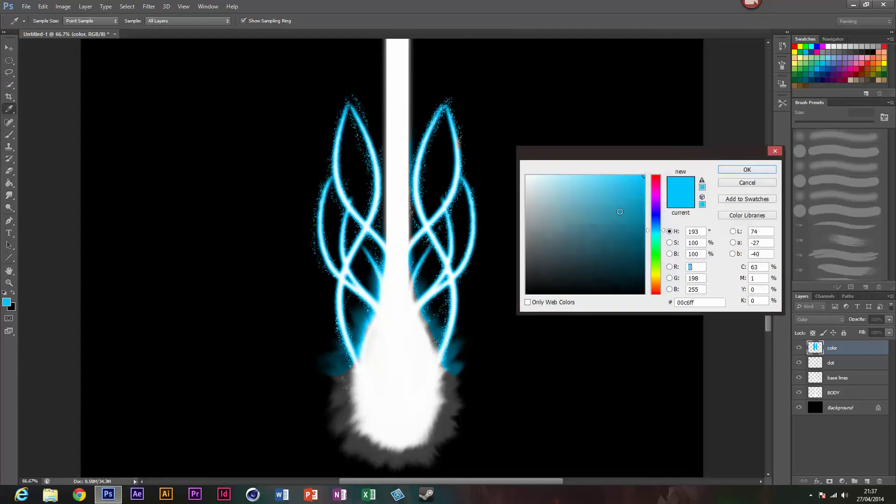
pyautogui.click(654, 202)
pyautogui.click(747, 170)
pyautogui.moveTo(348, 366); pyautogui.dragTo(380, 365)
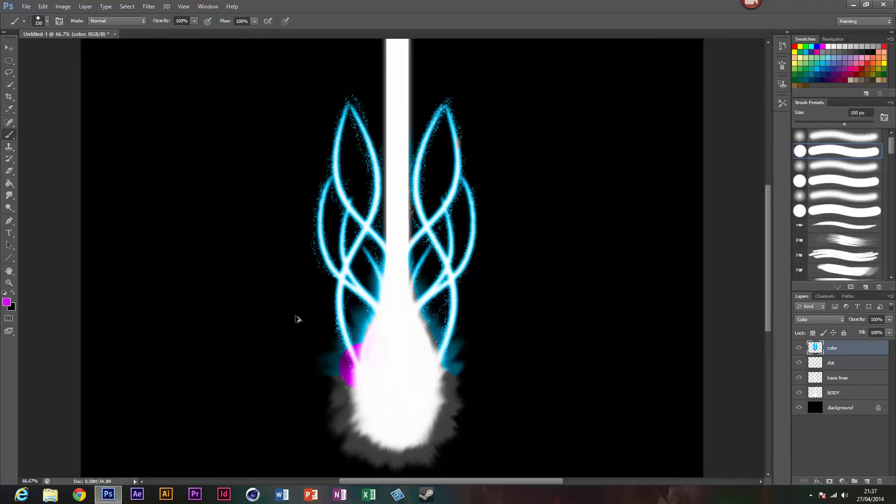
pyautogui.press('z')
pyautogui.press('b')
pyautogui.hotkey('ctrl', 'z')
# Sample cyan 01b7ec from the glow and brush it over the vertical bar edges and bottom blob
pyautogui.click(7, 303)
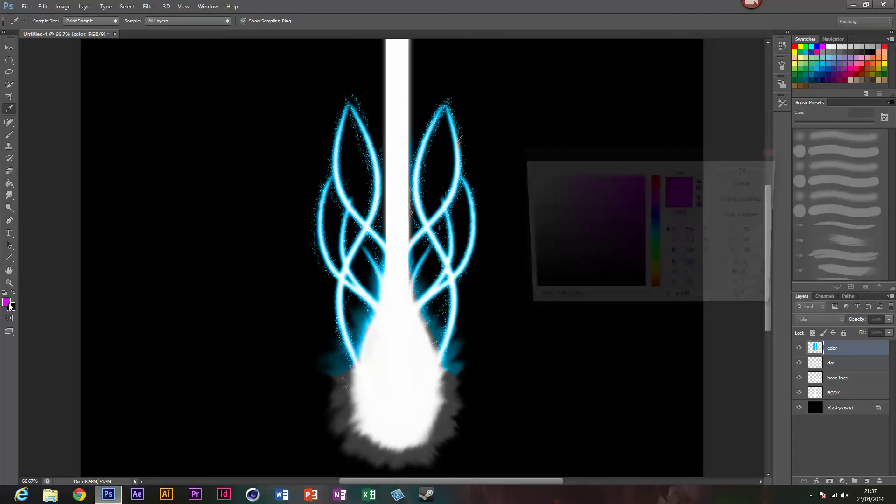
pyautogui.click(348, 283)
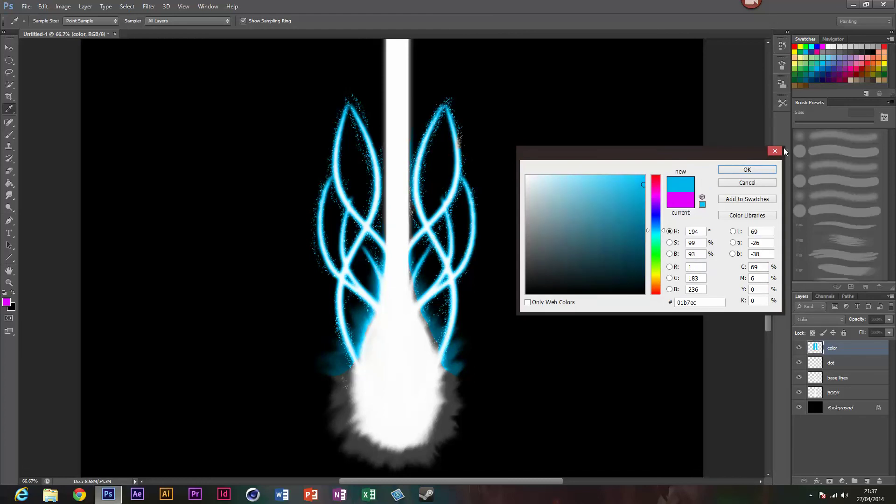
pyautogui.click(738, 170)
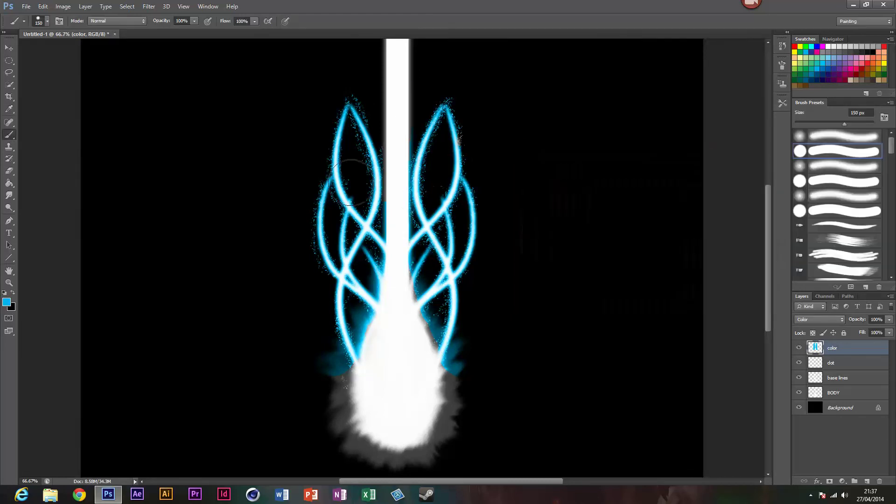
pyautogui.moveTo(403, 93)
pyautogui.mouseDown()
pyautogui.moveTo(374, 128)
pyautogui.moveTo(373, 184)
pyautogui.moveTo(411, 63)
pyautogui.moveTo(400, 140)
pyautogui.mouseUp()
pyautogui.moveTo(462, 392)
pyautogui.mouseDown()
pyautogui.moveTo(307, 452)
pyautogui.moveTo(336, 293)
pyautogui.moveTo(336, 446)
pyautogui.moveTo(361, 322)
pyautogui.moveTo(389, 491)
pyautogui.moveTo(434, 404)
pyautogui.moveTo(454, 454)
pyautogui.mouseUp()
# Undo an accidental merge of the color layer, then create a new layer group named 'line'
pyautogui.hotkey('ctrl', 'shift', 'e')
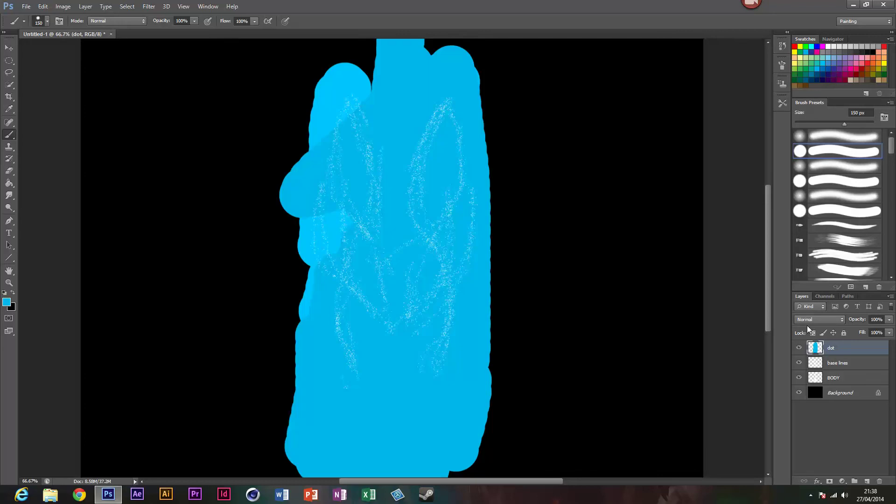
pyautogui.hotkey('ctrl', 'z')
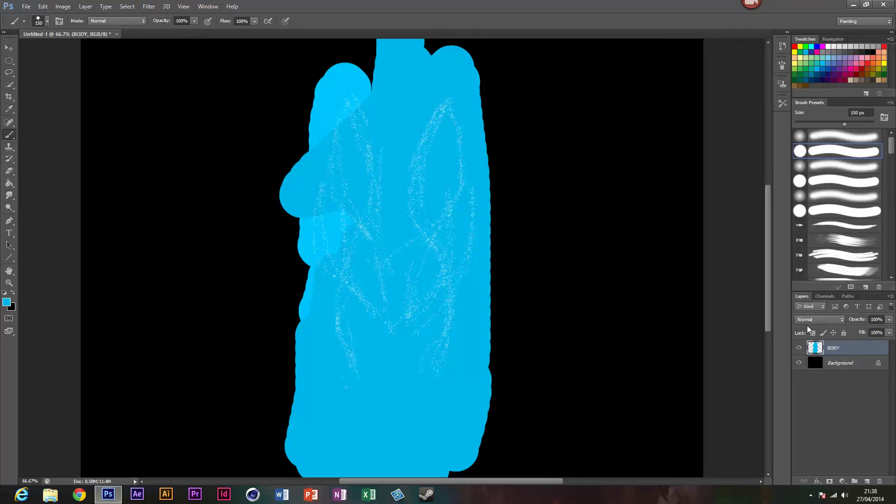
pyautogui.hotkey('ctrl', 'z')
pyautogui.hotkey('ctrl', 'z')
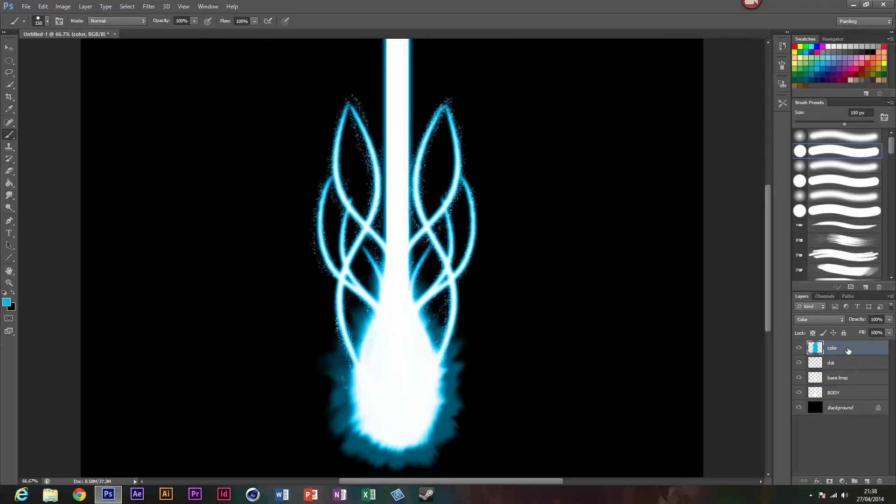
pyautogui.click(854, 480)
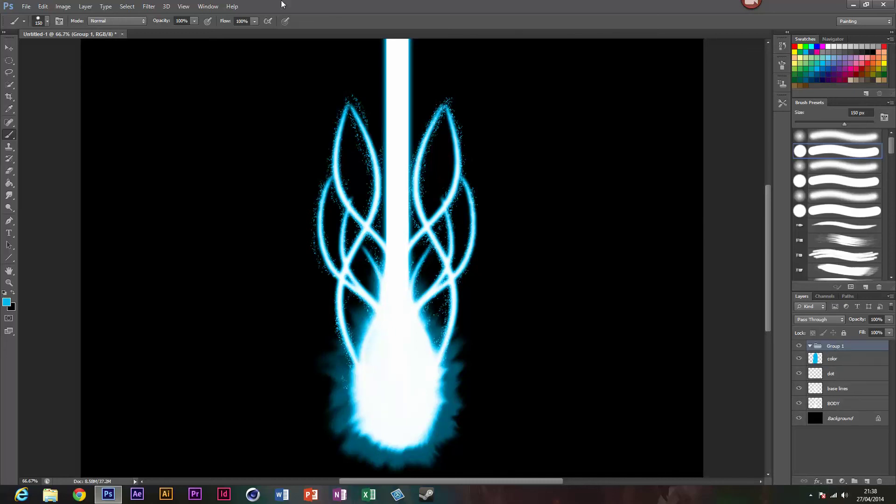
pyautogui.click(85, 6)
pyautogui.click(108, 47)
pyautogui.press('Return')
# Move the color, dot, base lines and BODY layers into the line group and collapse it
pyautogui.keyDown('shift'); pyautogui.click(839, 410); pyautogui.keyUp('shift')
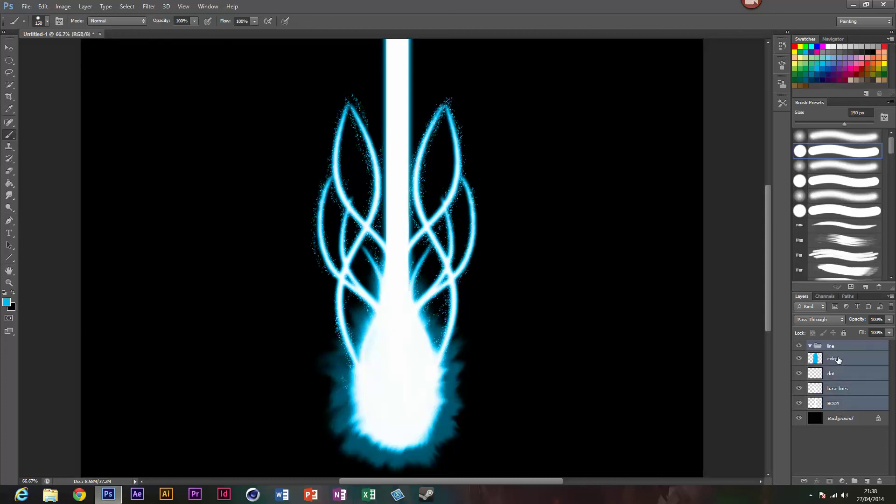
pyautogui.click(843, 349)
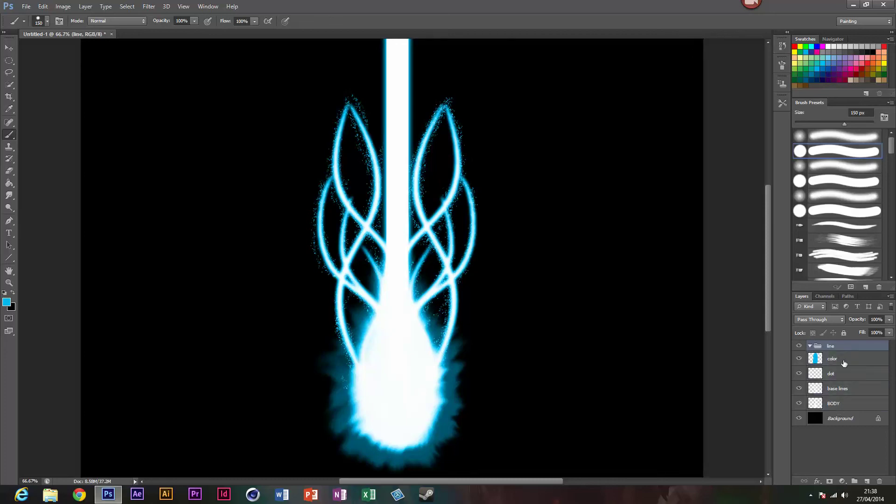
pyautogui.moveTo(845, 365); pyautogui.dragTo(817, 346)
pyautogui.click(811, 346)
pyautogui.click(395, 212)
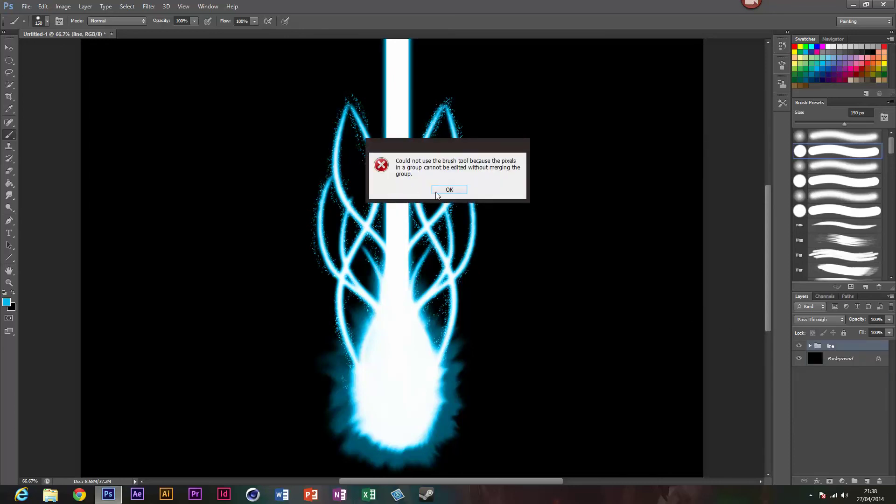
pyautogui.click(462, 192)
# Rotate the line group -90° so the beam lies horizontally and move it upward
pyautogui.hotkey('ctrl', 't')
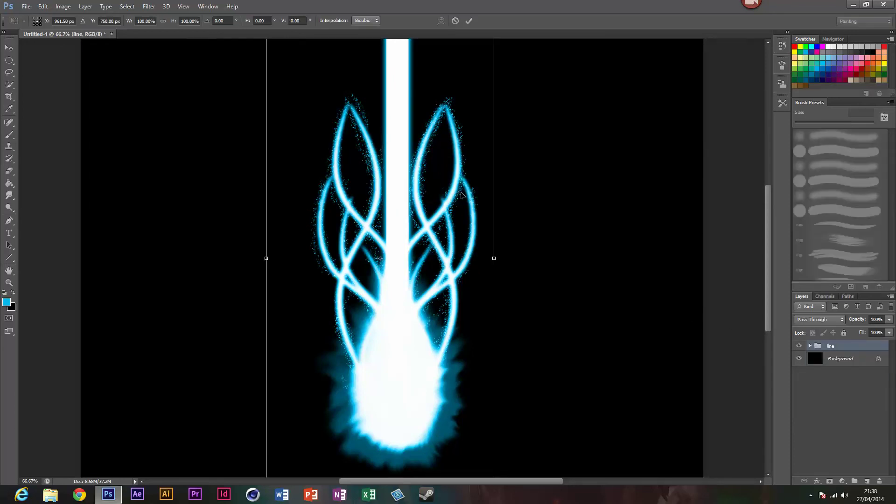
pyautogui.scroll(-1, 523, 326)
pyautogui.hscroll(1, 511, 261)
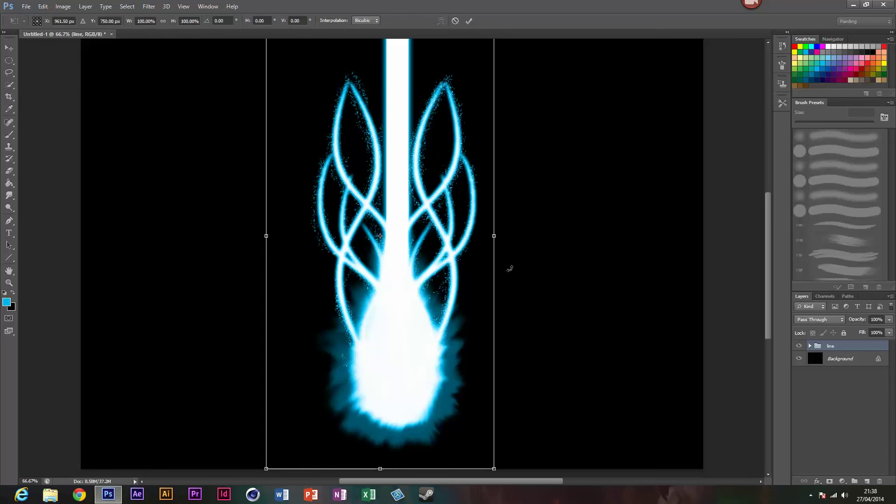
pyautogui.hotkey('ctrl', '-')
pyautogui.hotkey('ctrl', '-')
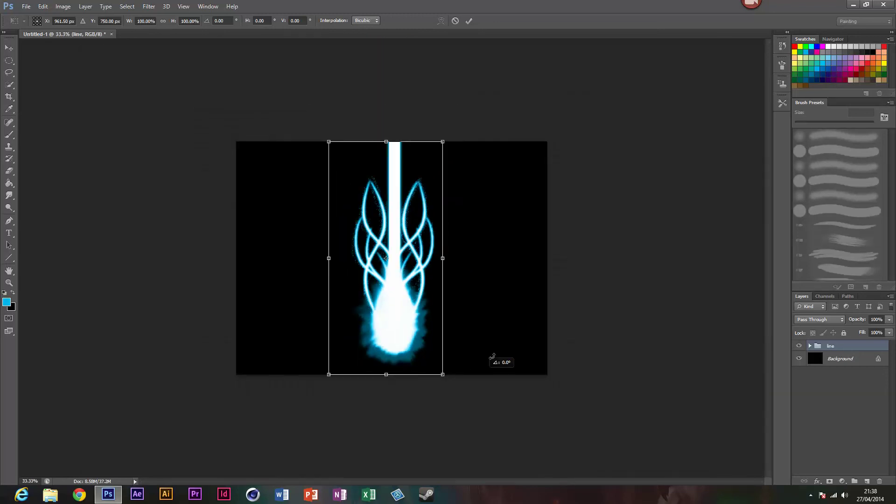
pyautogui.moveTo(490, 360); pyautogui.dragTo(530, 172)
pyautogui.moveTo(417, 271); pyautogui.dragTo(417, 251)
pyautogui.click(469, 20)
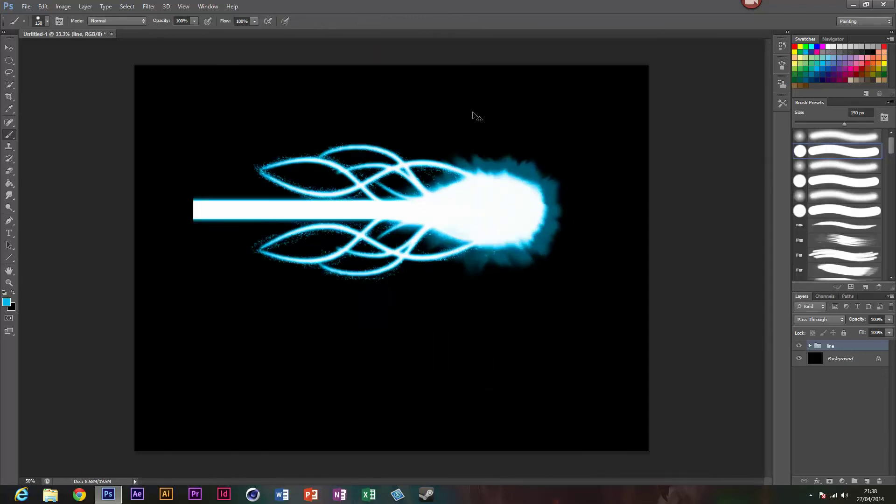
pyautogui.hotkey('ctrl', '+')
# Stretch the beam about 115% wider so it reaches the canvas's left edge
pyautogui.hotkey('ctrl', 't')
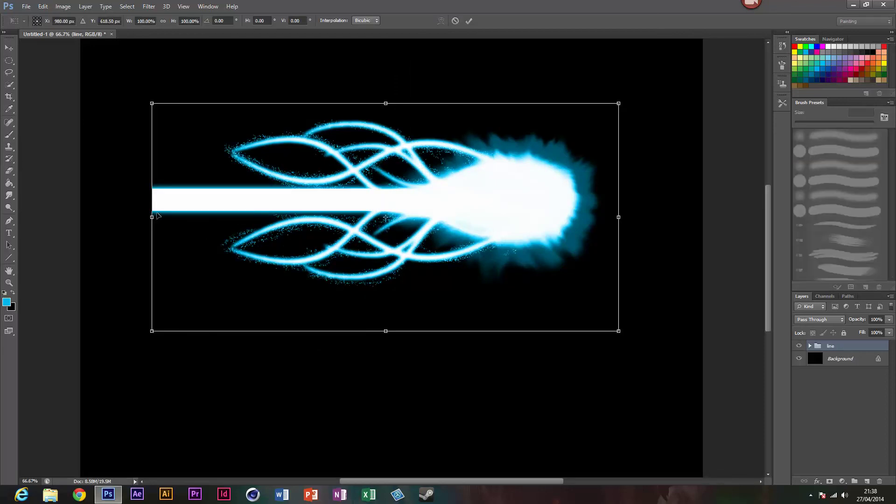
pyautogui.moveTo(150, 217); pyautogui.dragTo(75, 216)
pyautogui.click(469, 21)
pyautogui.press('b')
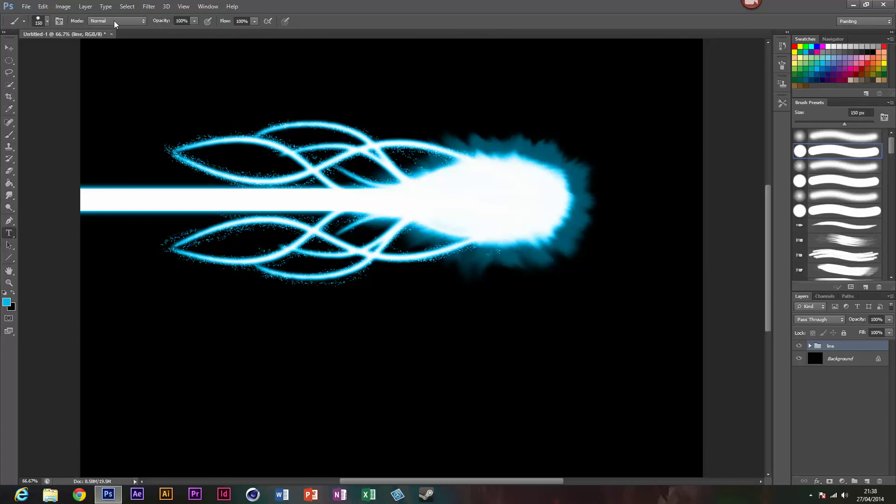
# Switch to the Typography workspace, leaving the font unchanged
pyautogui.click(864, 21)
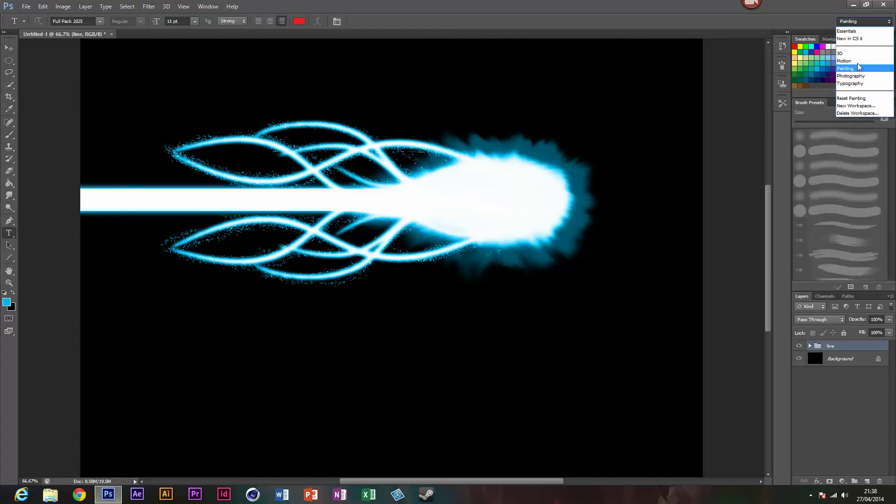
pyautogui.click(850, 83)
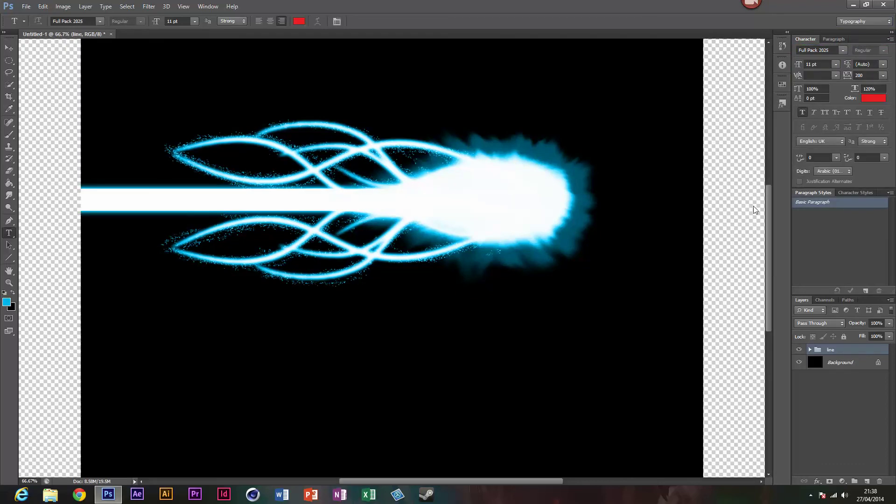
pyautogui.click(844, 51)
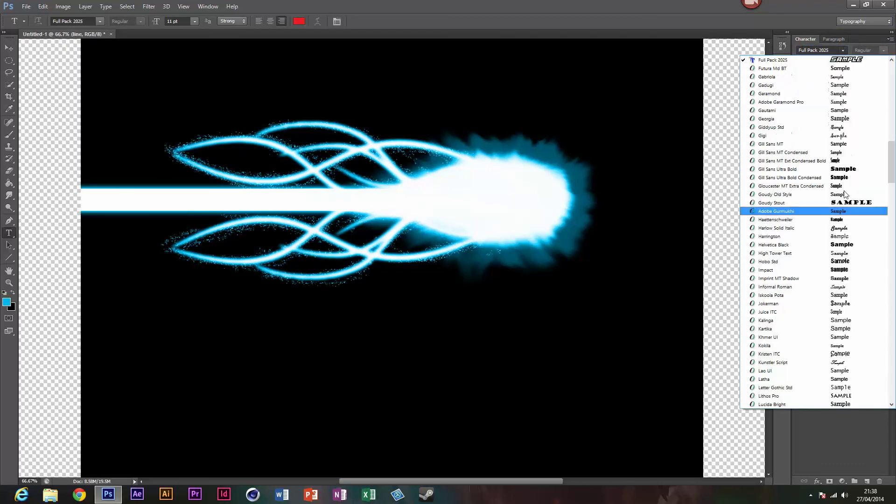
pyautogui.click(712, 79)
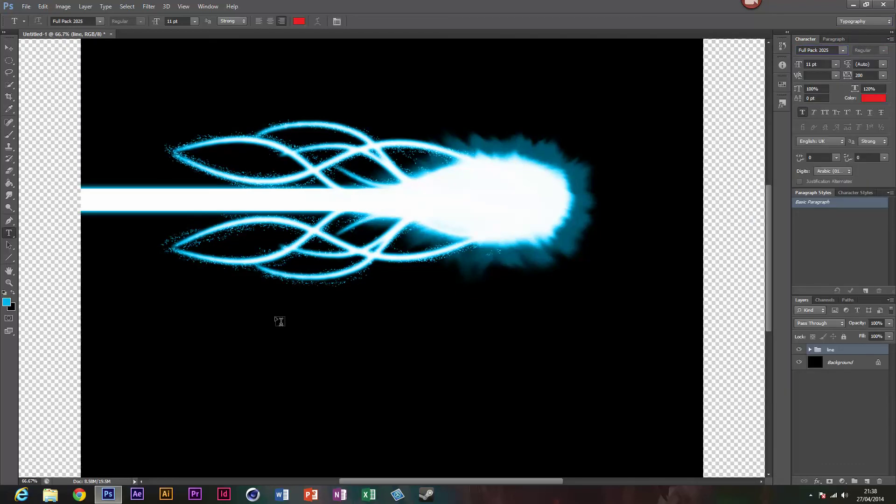
# Type the ACEDESIGN text line below the beam and pick a cyan text colour from the glow
pyautogui.click(198, 353)
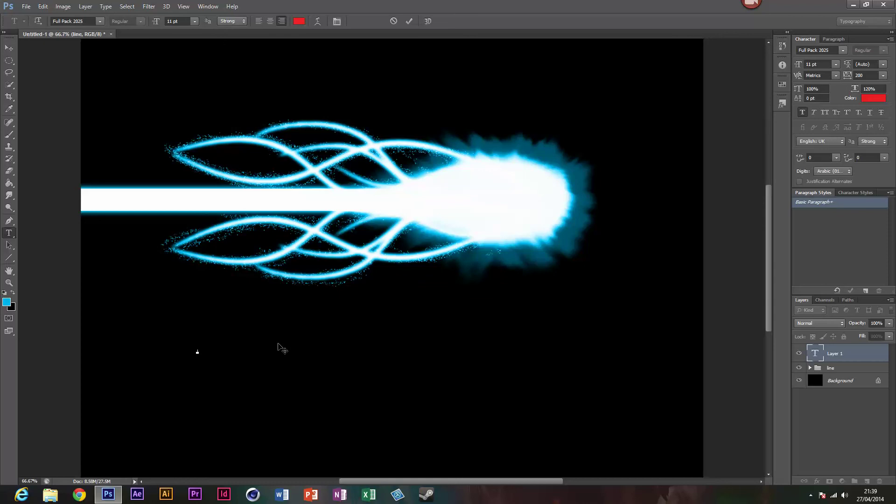
pyautogui.write('GIGIOI')
pyautogui.click(299, 21)
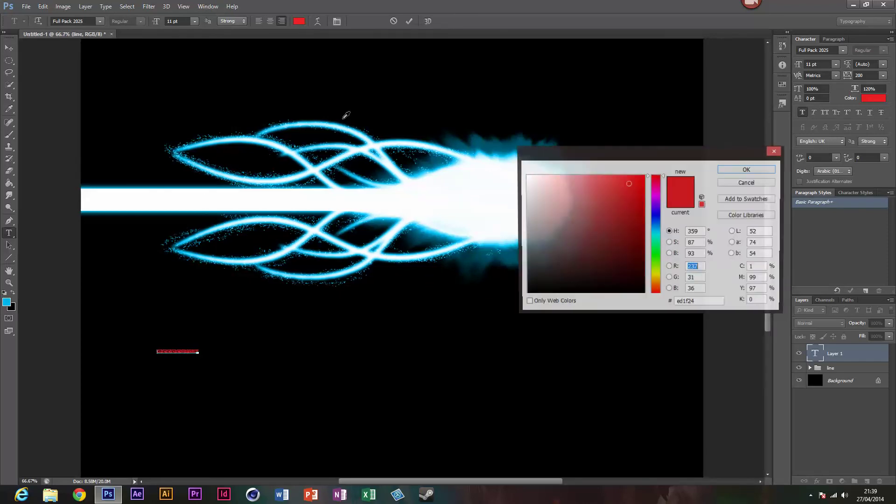
pyautogui.click(658, 274)
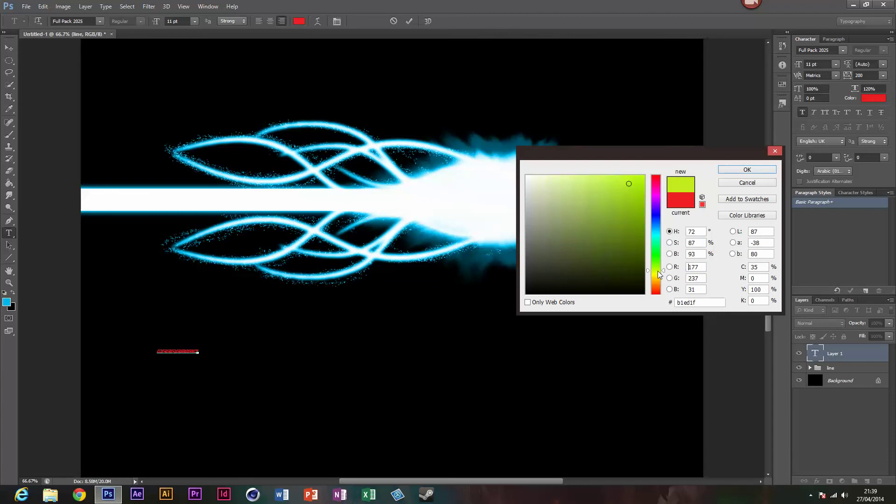
pyautogui.click(411, 232)
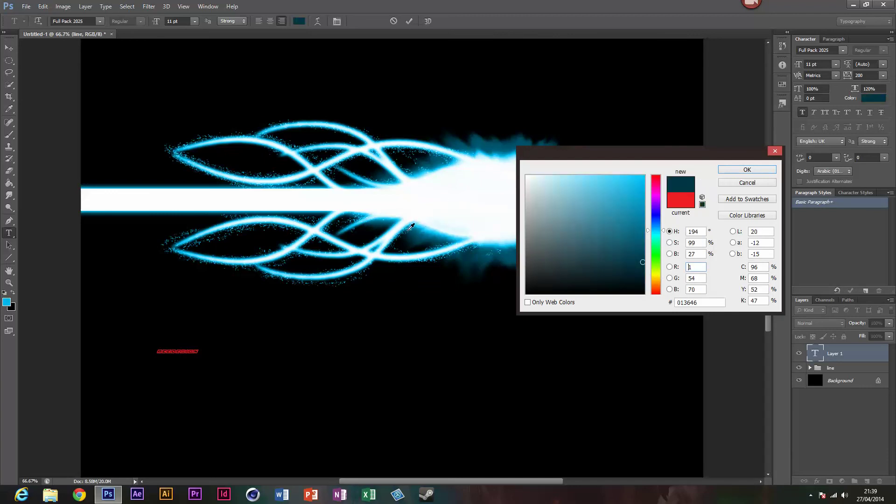
pyautogui.click(410, 226)
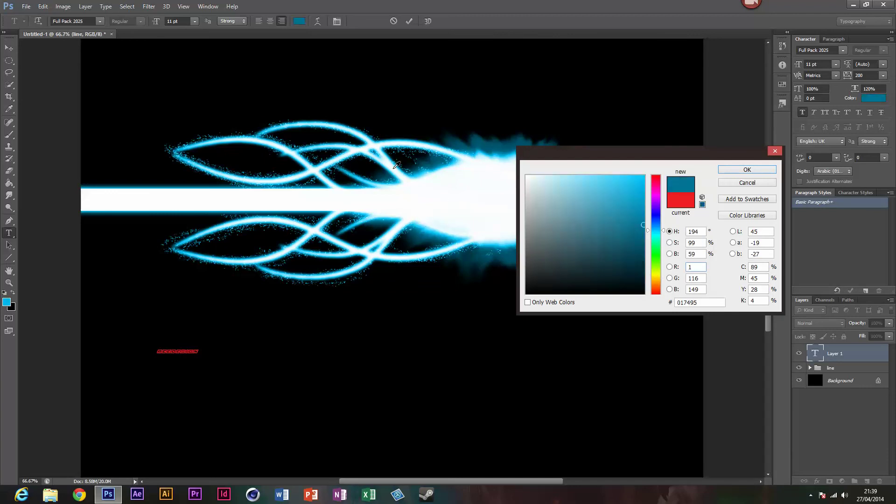
pyautogui.moveTo(394, 168); pyautogui.dragTo(392, 167)
pyautogui.click(747, 169)
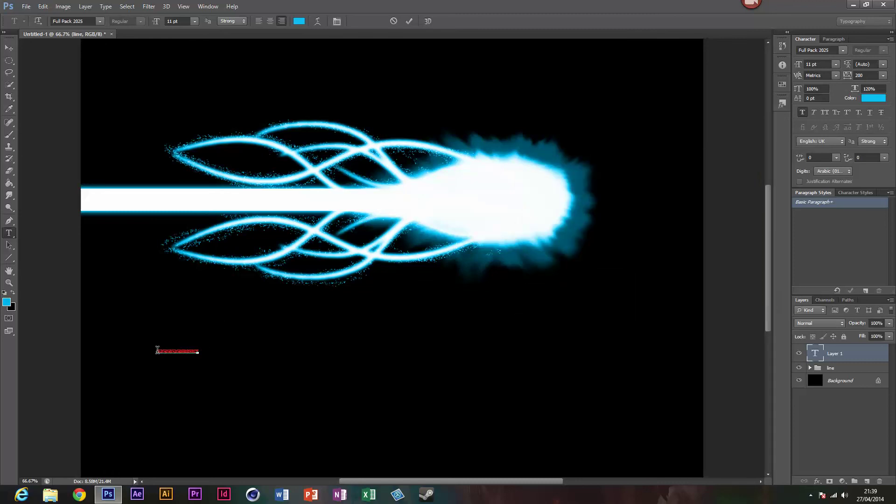
# Select all the text and recolour it with a bright blue sampled from the glow
pyautogui.moveTo(165, 350); pyautogui.dragTo(252, 349)
pyautogui.click(300, 21)
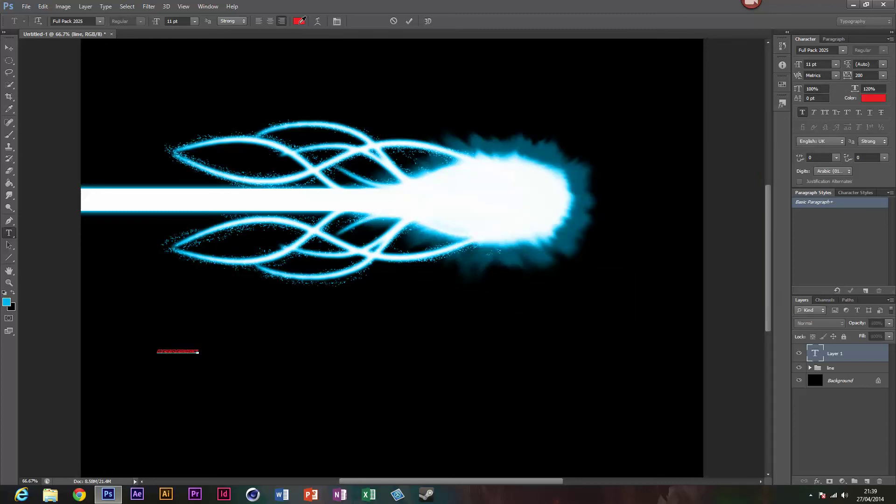
pyautogui.click(275, 252)
pyautogui.click(276, 257)
pyautogui.click(375, 156)
pyautogui.click(747, 170)
# Scale the ACEDESIGN text to about 1130% and position it as a heading under the beam
pyautogui.click(410, 20)
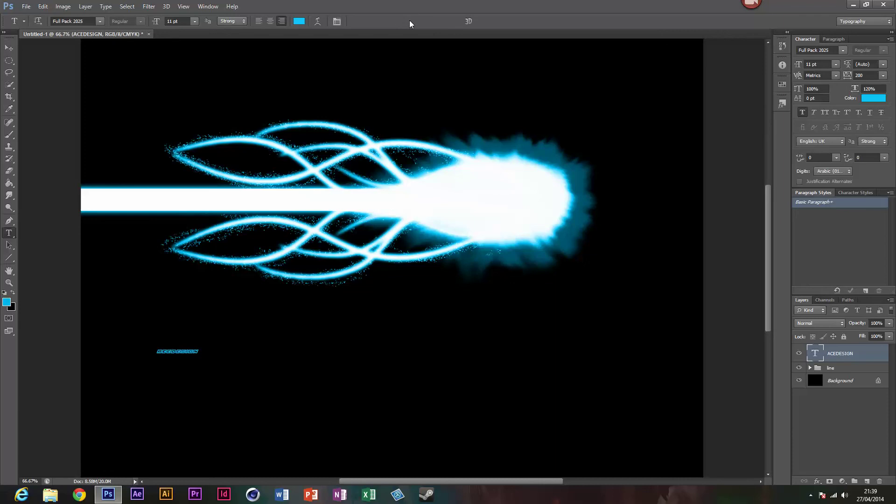
pyautogui.hotkey('ctrl', 't')
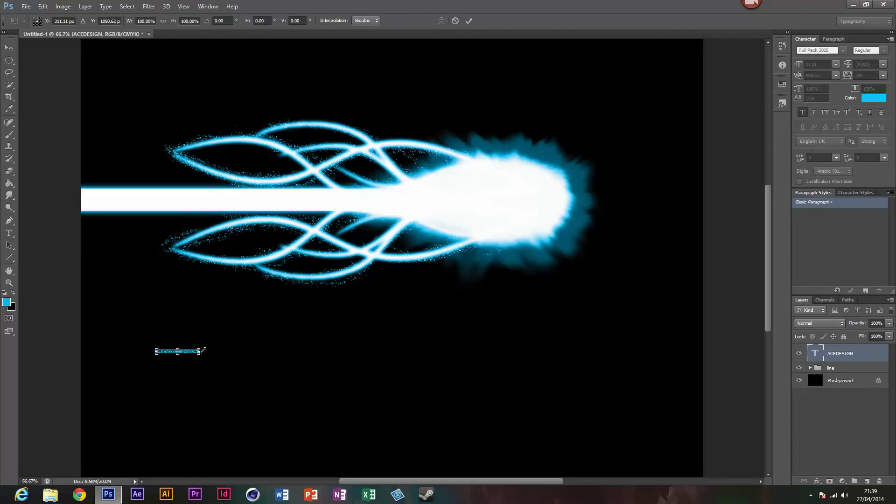
pyautogui.moveTo(202, 352); pyautogui.dragTo(582, 411)
pyautogui.moveTo(514, 377); pyautogui.dragTo(452, 337)
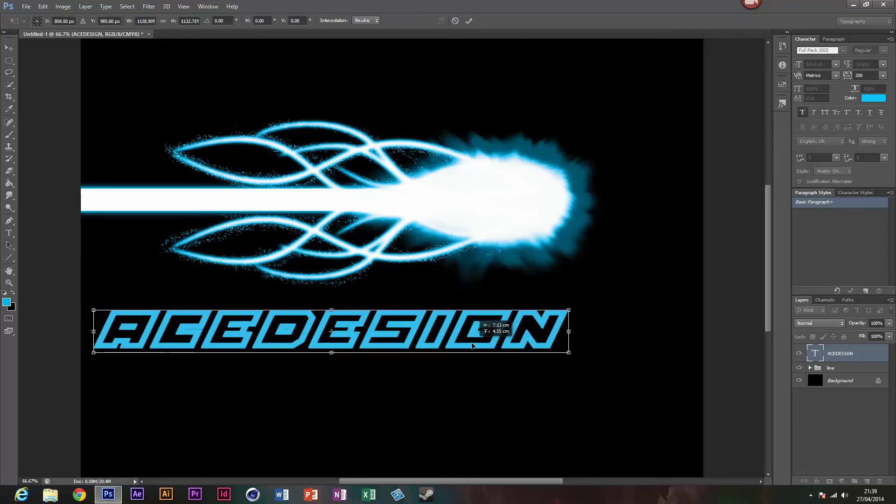
pyautogui.click(469, 21)
pyautogui.click(469, 21)
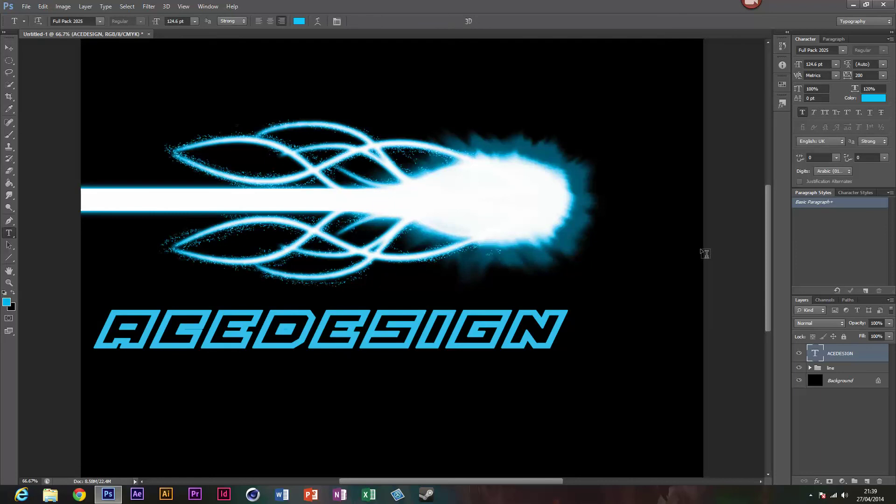